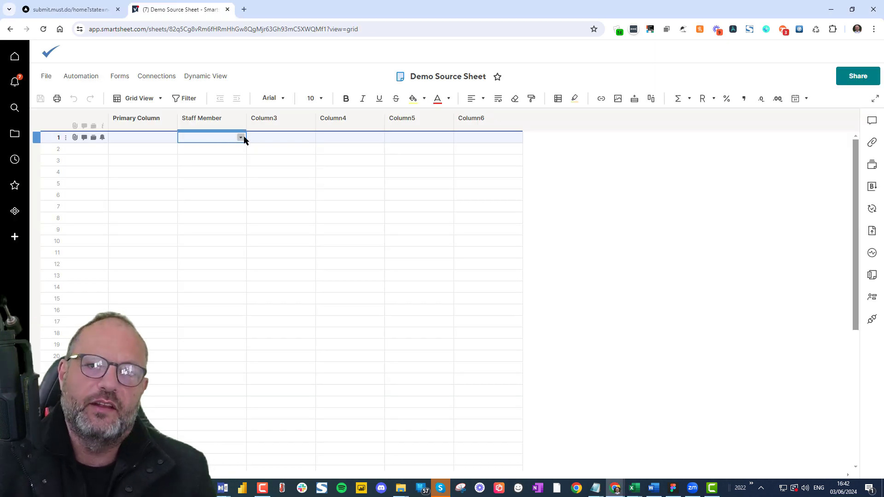
Review the Staff Member dropdown names and the column's list of values in the Demo Source Sheet.
left_click(241, 138)
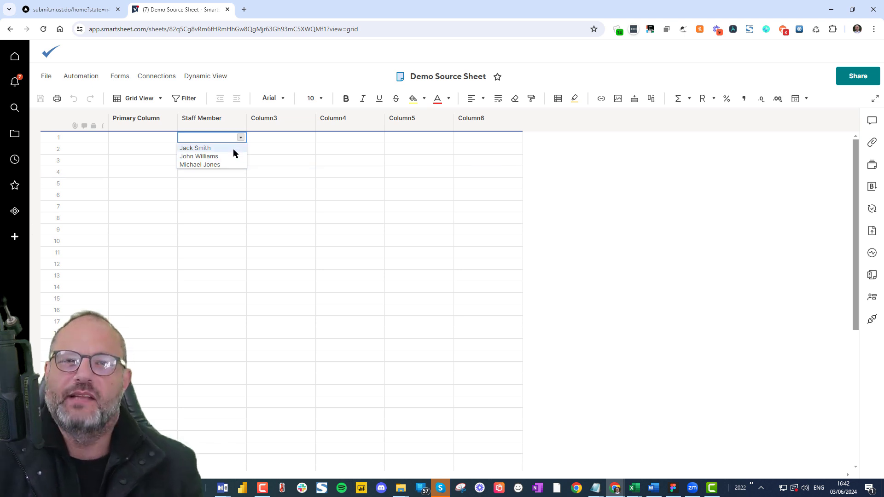
left_click(223, 206)
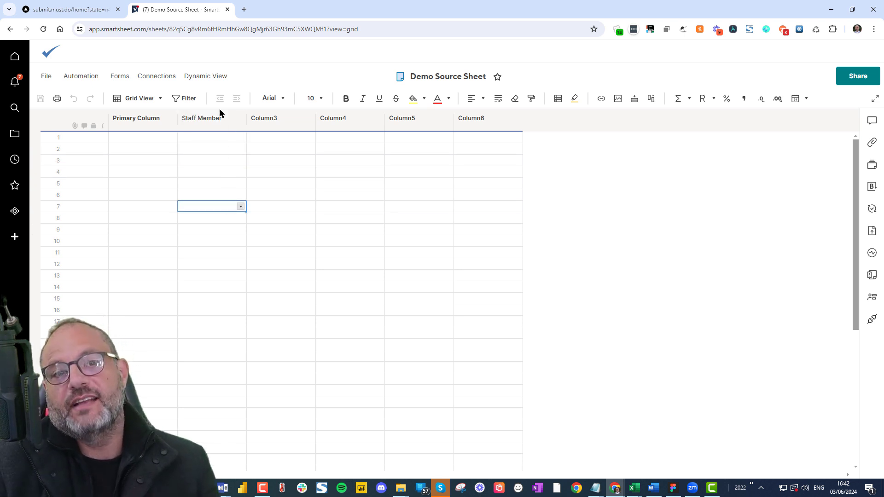
double_click(220, 112)
left_click(250, 292)
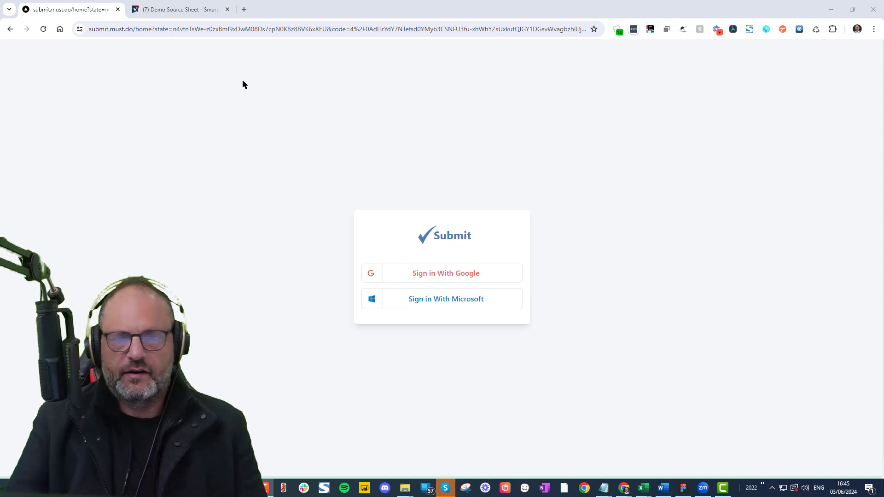
Sign in to Submit with a Google account.
left_click(394, 275)
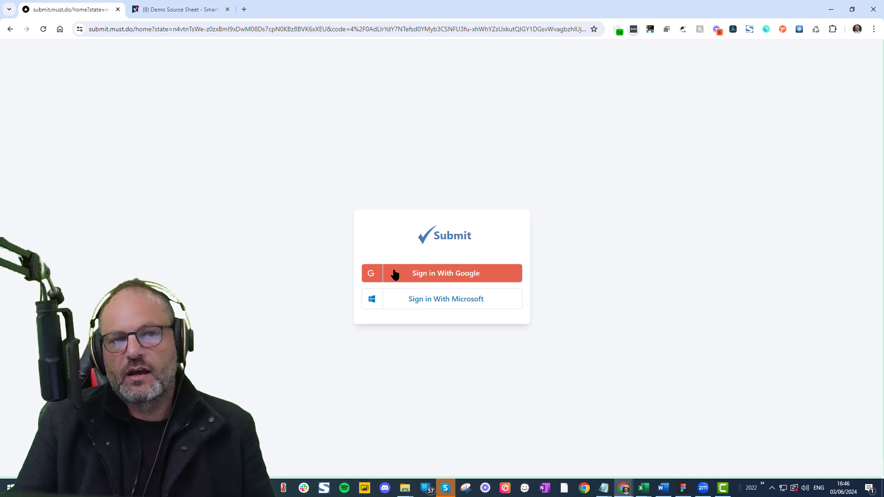
left_click(445, 278)
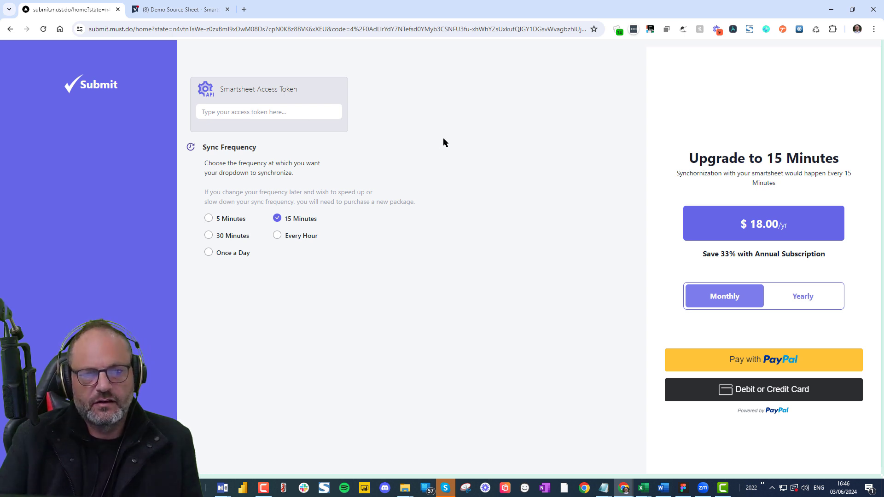
Generate a new Smartsheet API access token named 'Dropdowns' from Personal Settings.
left_click(177, 9)
left_click(15, 460)
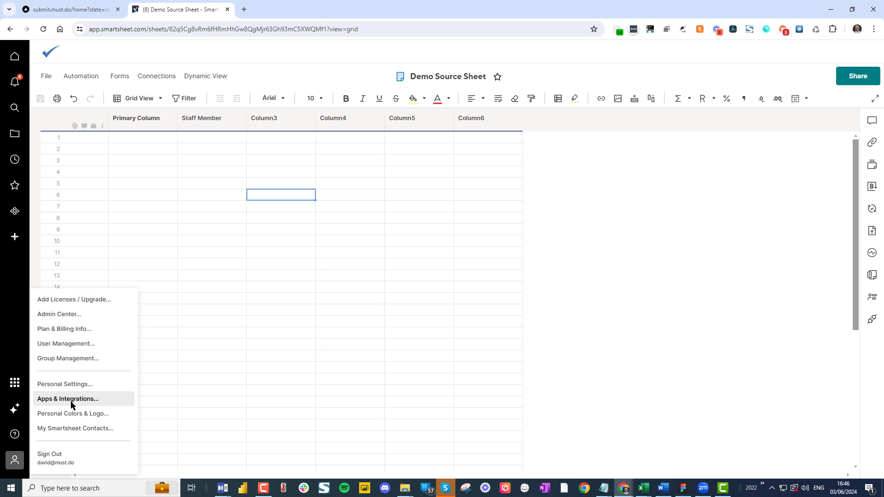
left_click(92, 400)
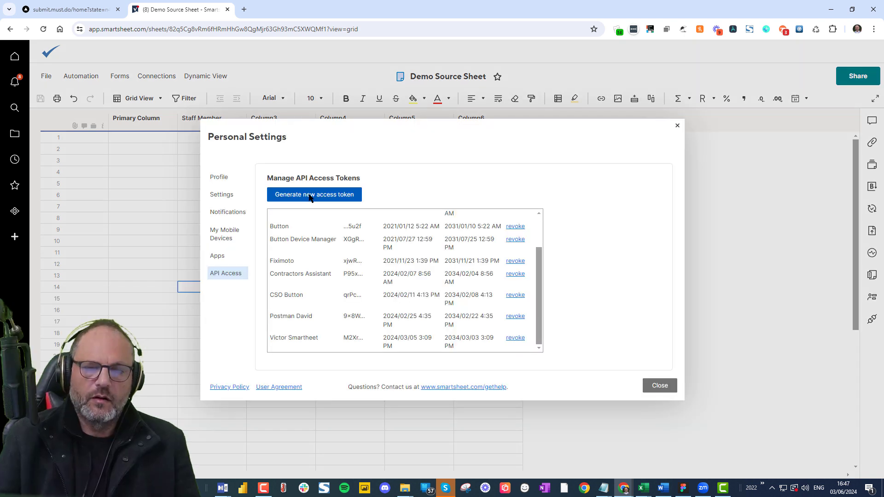
left_click(310, 195)
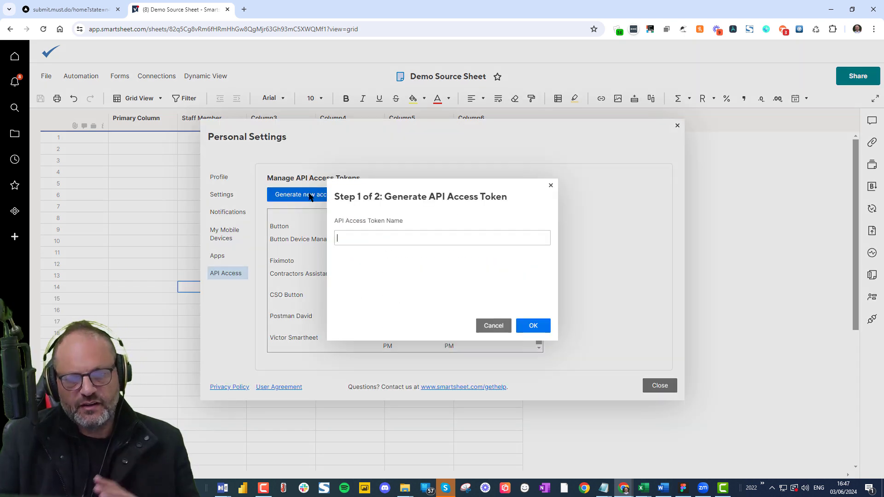
type("D")
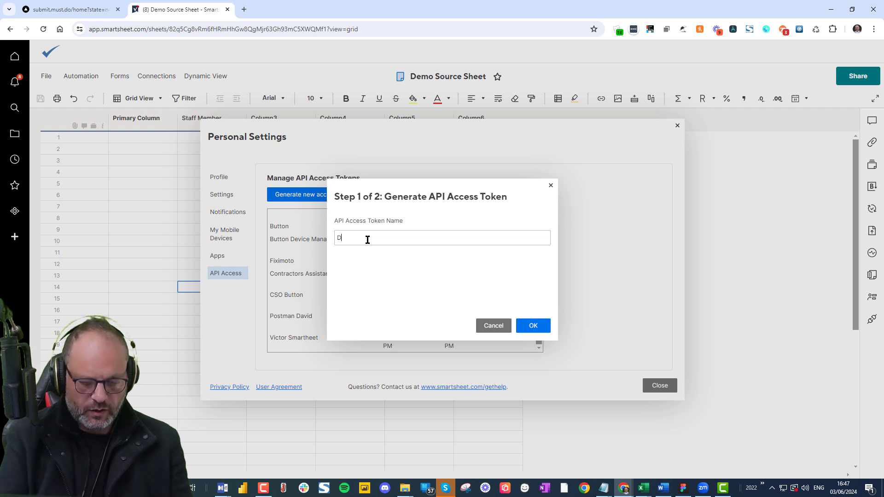
type("ropdowns")
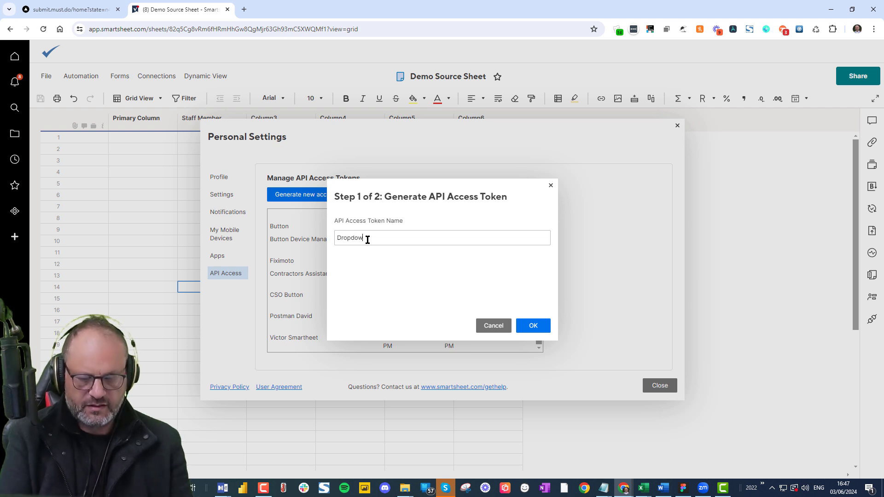
left_click(532, 330)
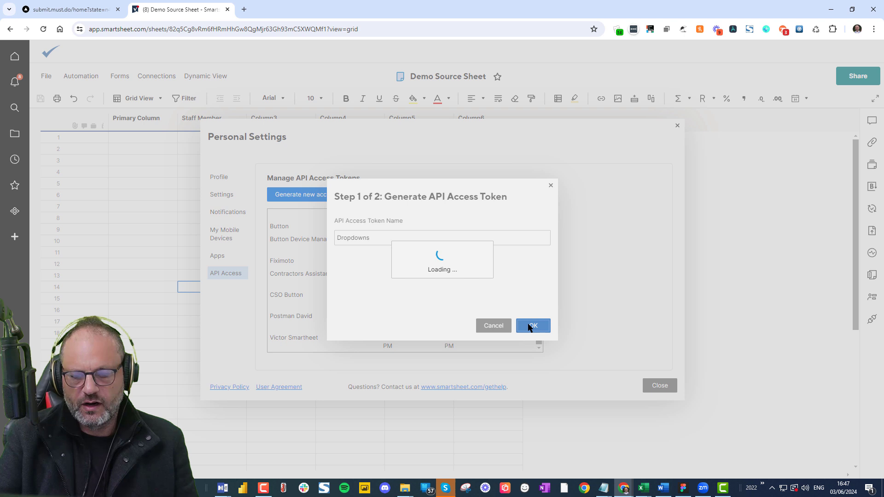
Copy the generated token to the clipboard and return to the Submit setup page.
double_click(359, 243)
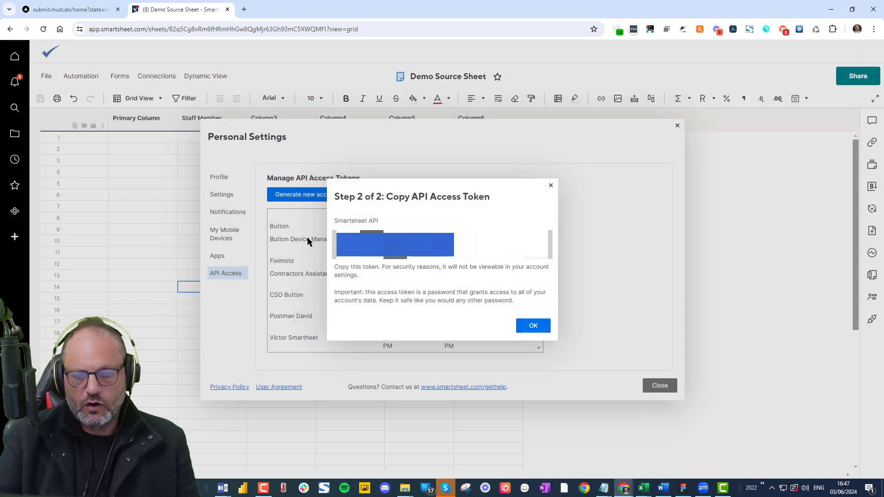
right_click(379, 244)
left_click(407, 252)
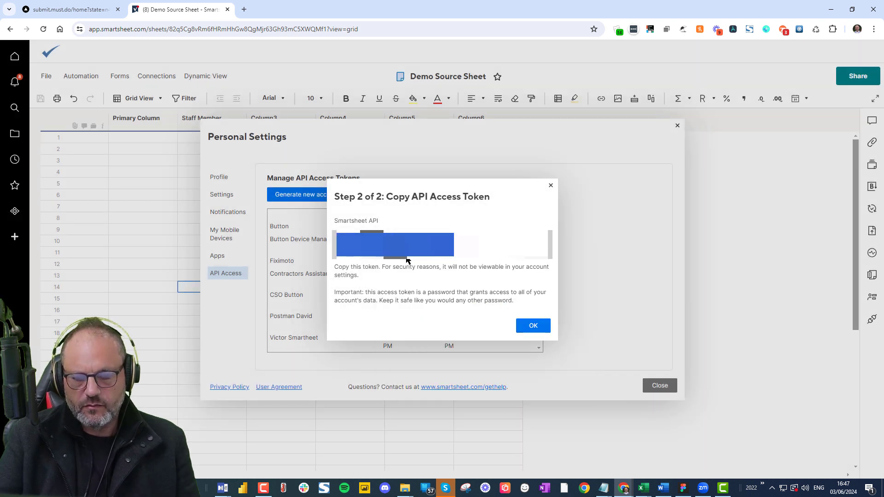
left_click(532, 328)
left_click(74, 9)
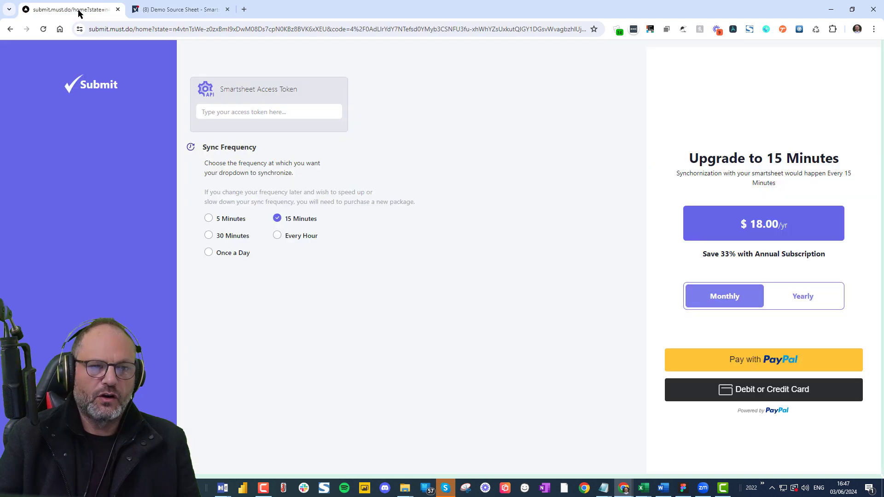
Paste and save the access token in Submit, then open the created Rules Smartsheet.
left_click(260, 113)
key("ctrl+v")
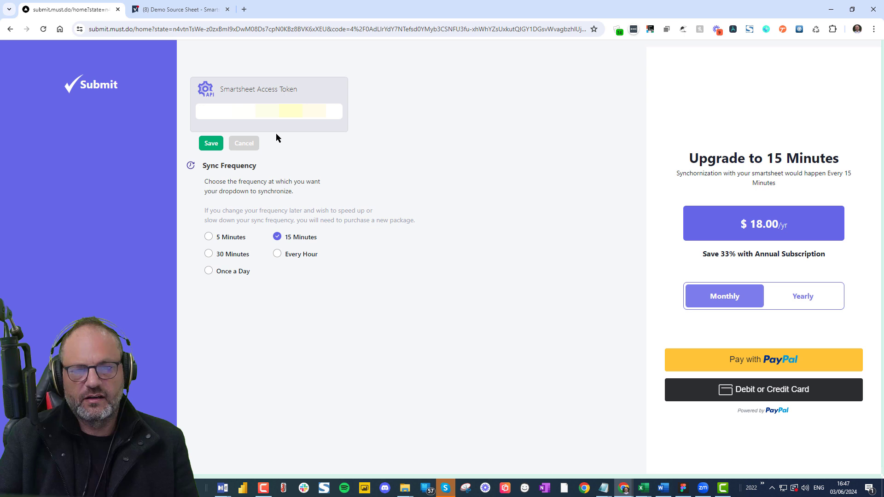
left_click(211, 144)
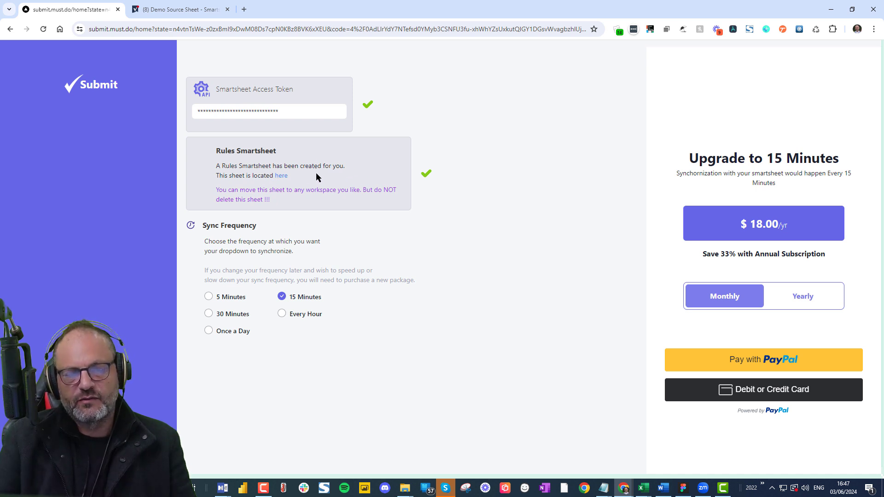
left_click(281, 175)
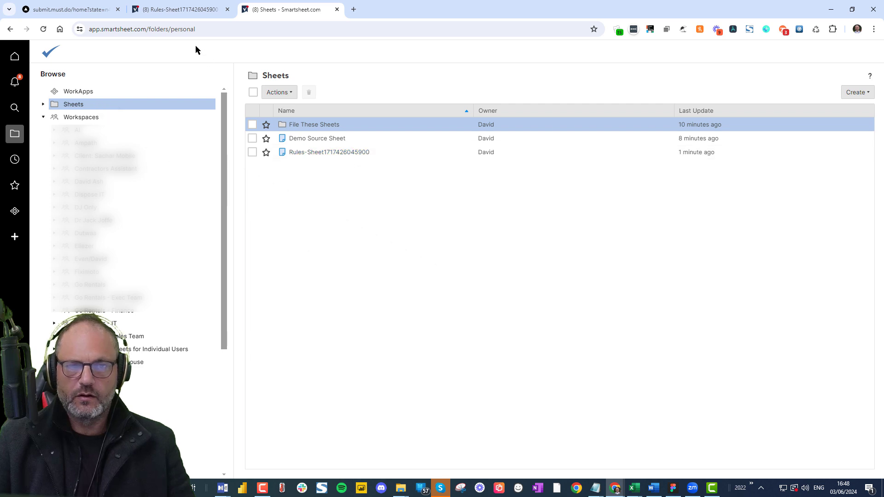
left_click(177, 11)
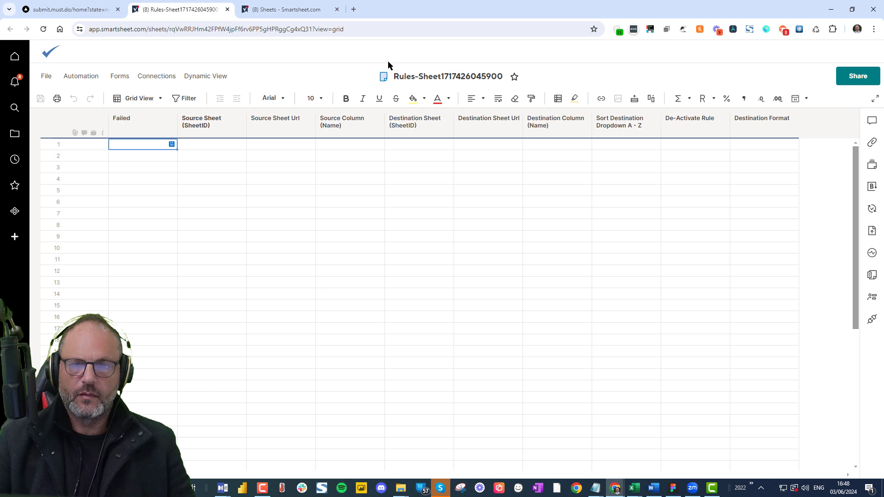
left_click(439, 78)
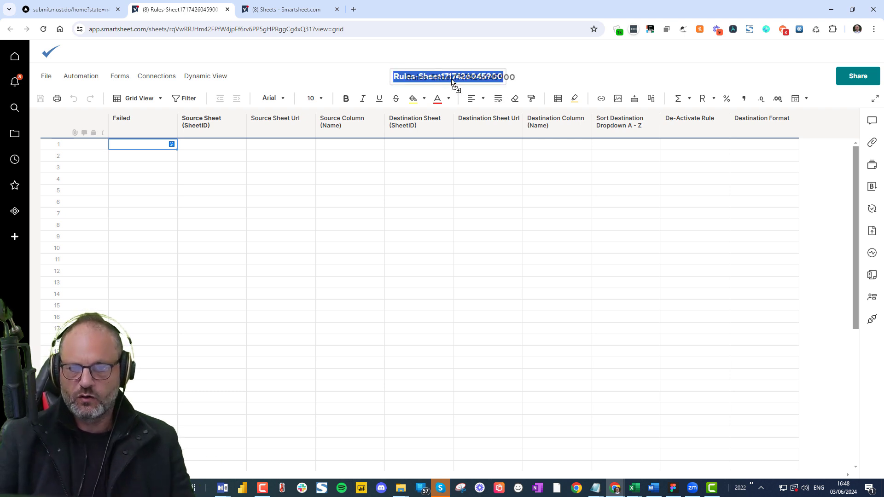
left_click(439, 78)
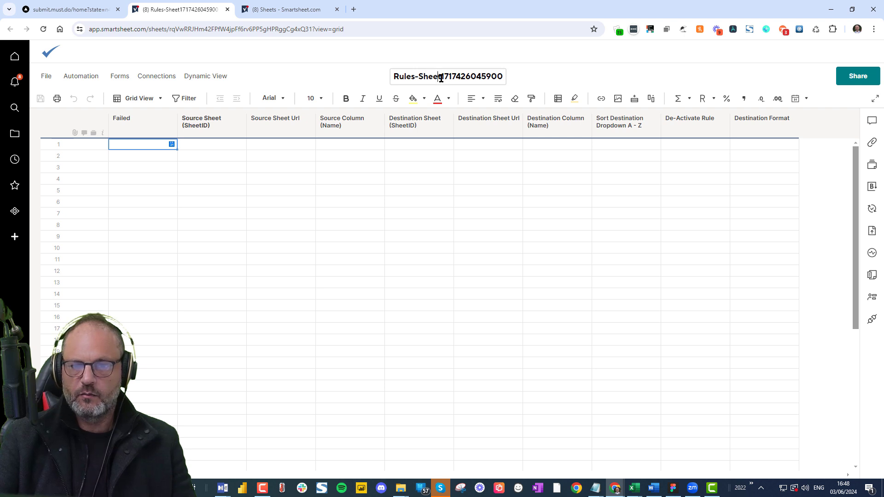
left_click_drag(441, 78, 610, 77)
key("BackSpace")
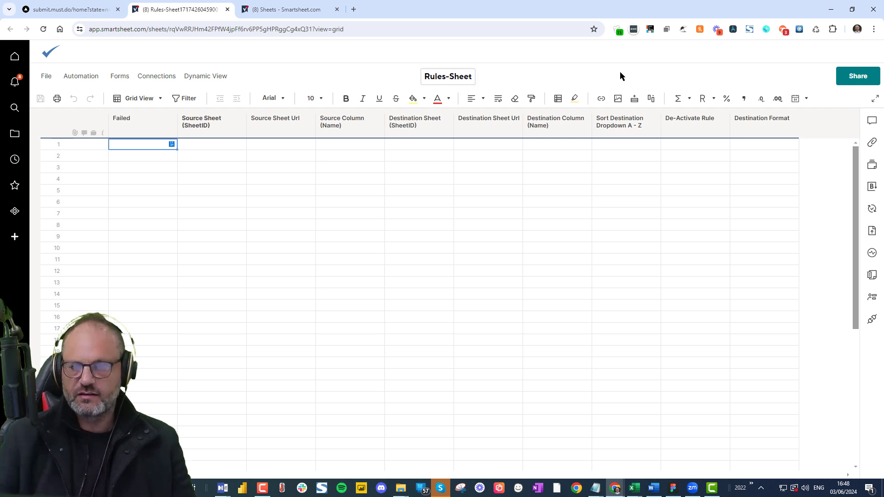
key("Return")
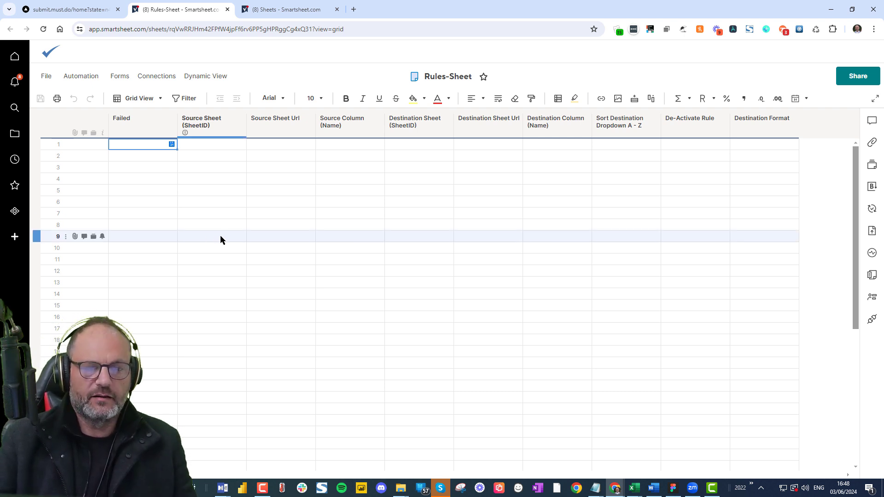
left_click(357, 192)
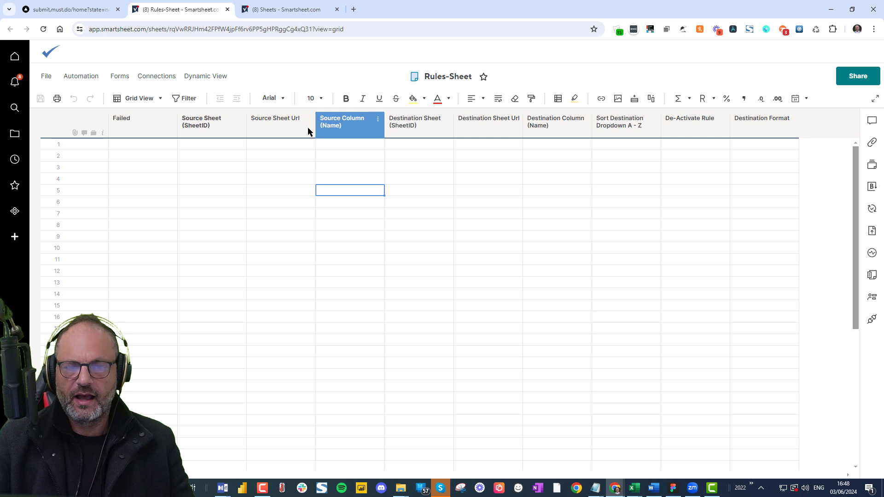
left_click(270, 134)
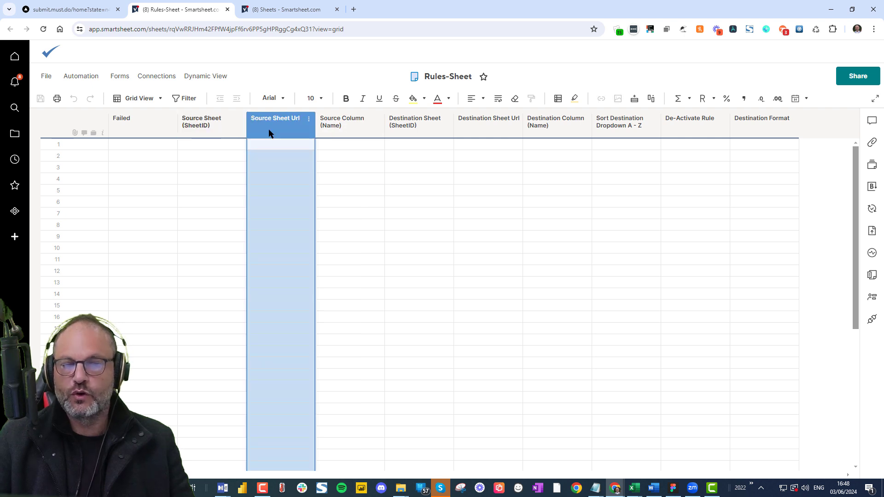
left_click(495, 132, "ctrl")
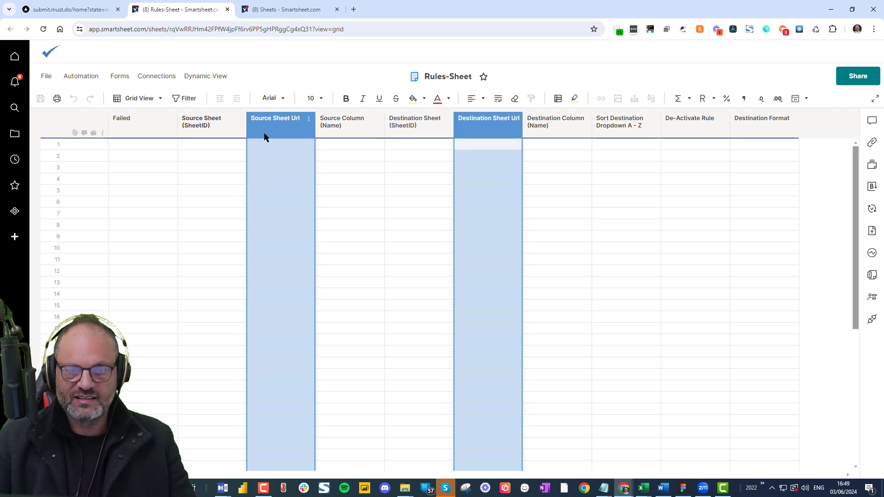
left_click(423, 99)
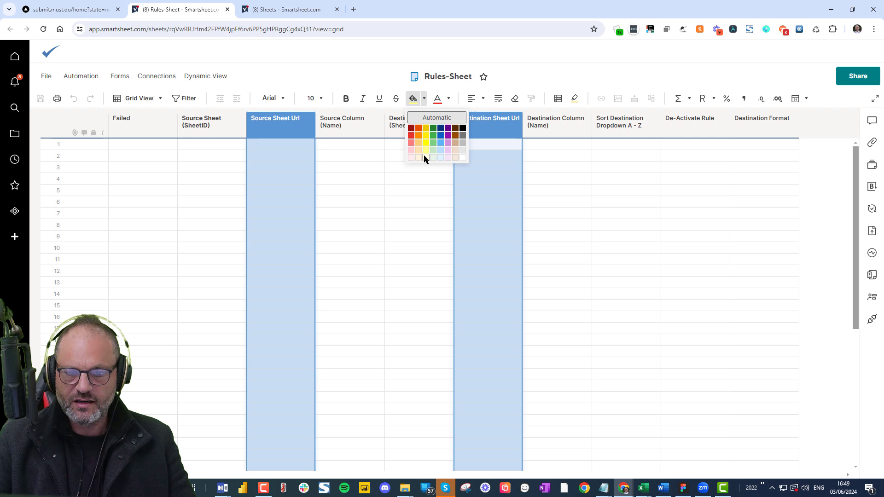
left_click(412, 158)
left_click(343, 201)
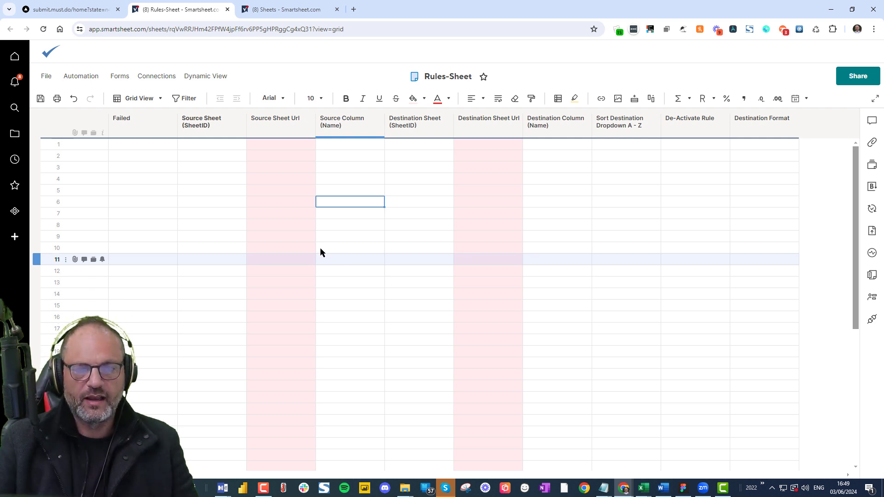
left_click(242, 144)
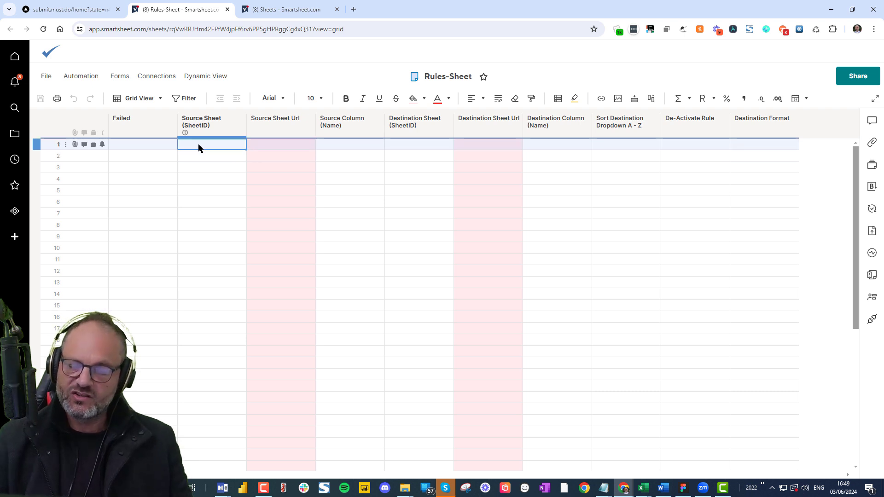
left_click(261, 146)
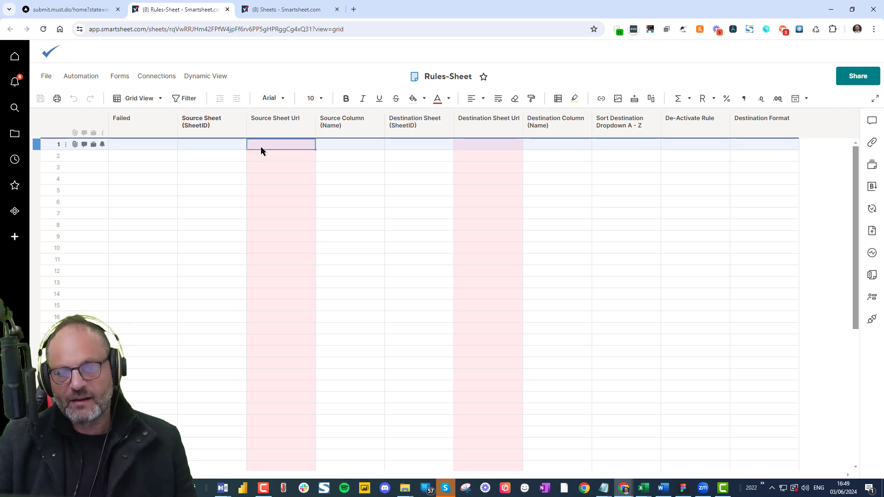
left_click(210, 145)
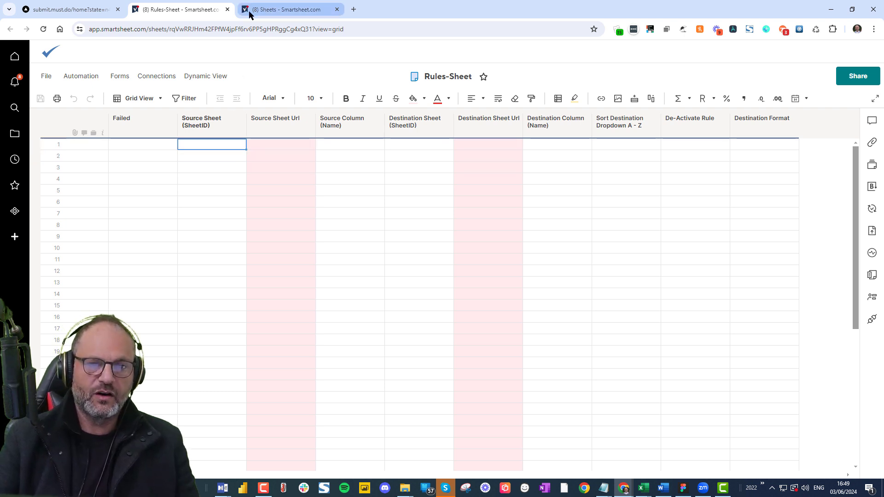
Rename the primary column to Staff Member, paste the 40 staff names, and widen it.
left_click(299, 8)
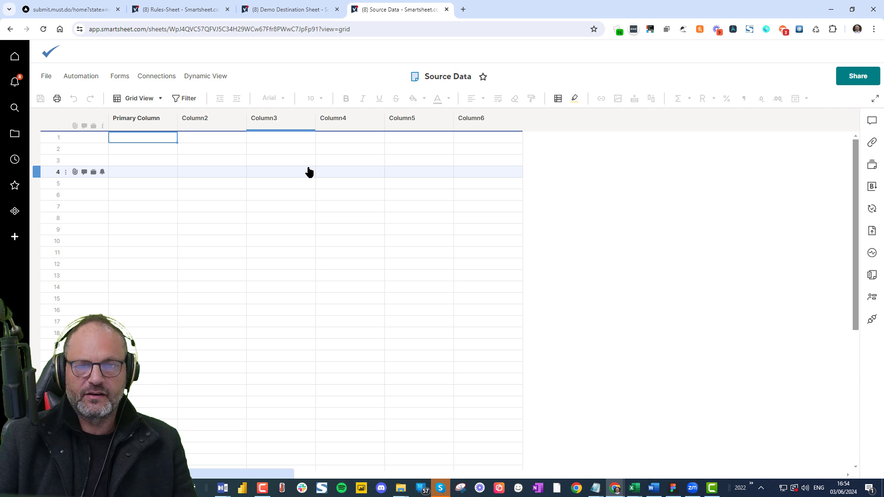
double_click(144, 120)
type("Staff Member")
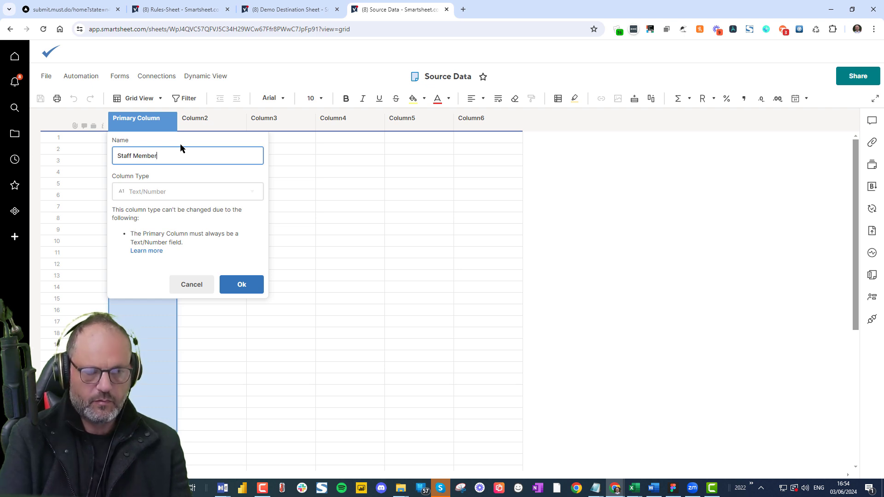
key("Return")
left_click(162, 141)
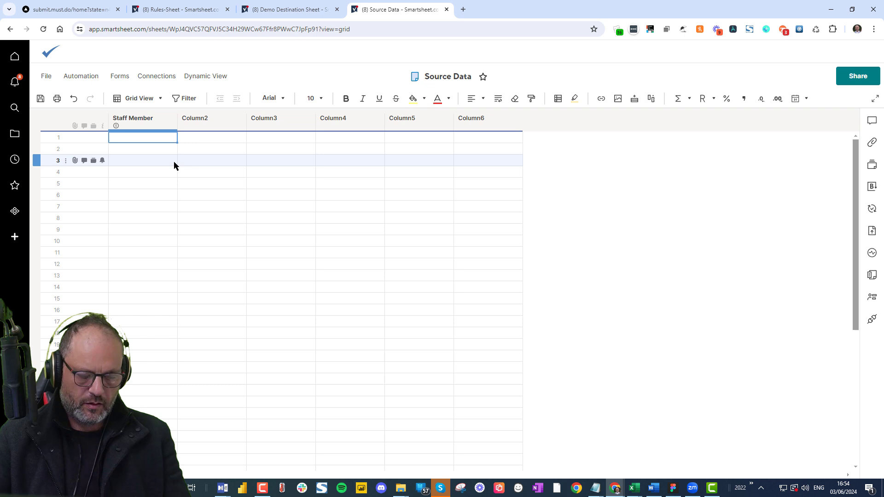
key("ctrl+v")
left_click(175, 121)
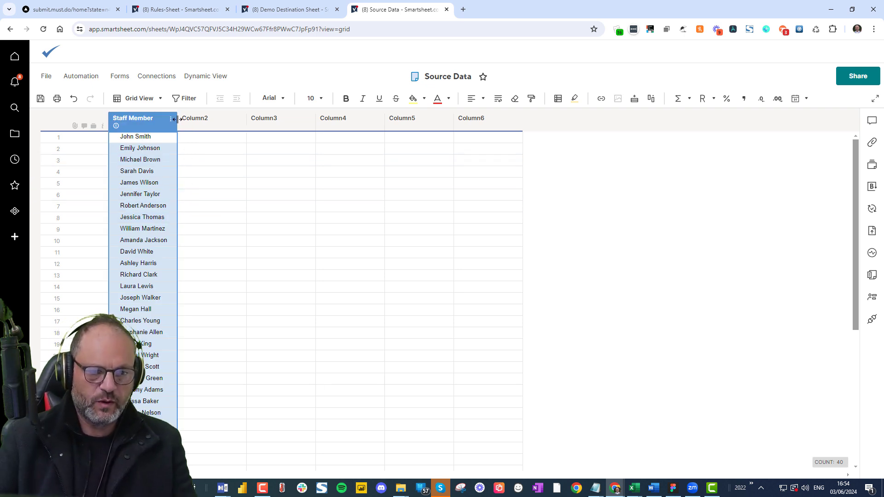
left_click_drag(178, 119, 195, 120)
left_click(184, 228)
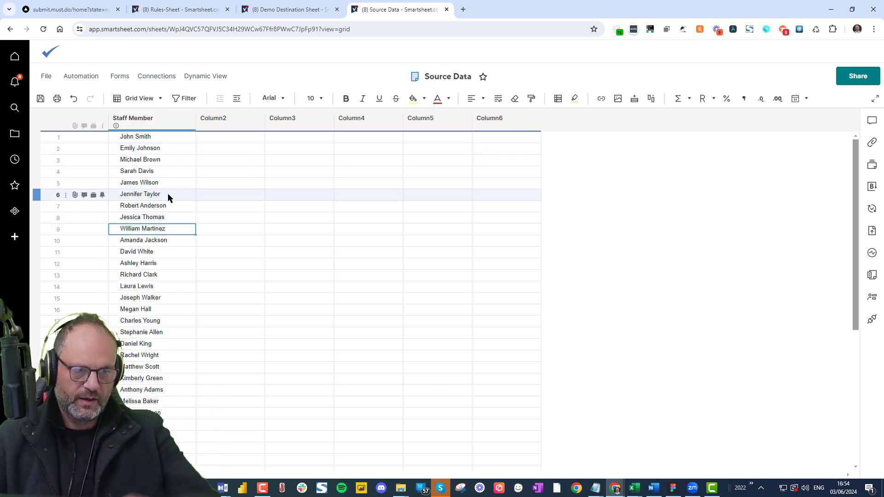
scroll(168, 193, "down", 5)
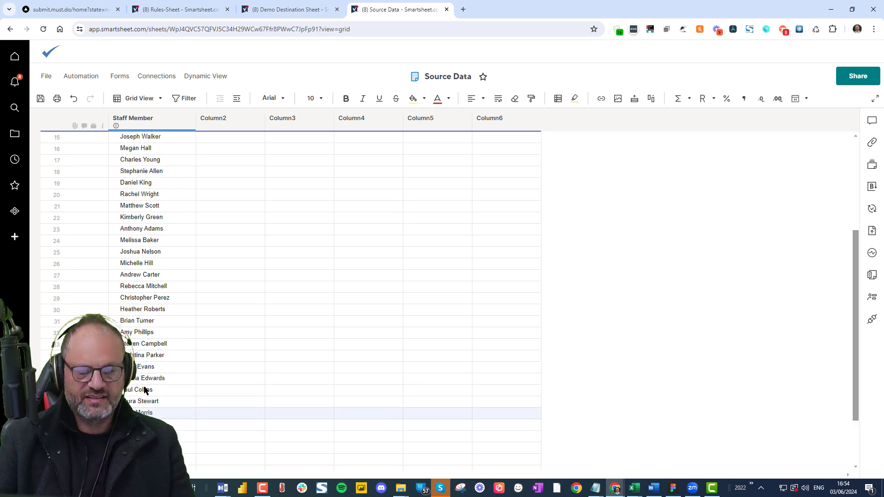
scroll(148, 248, "up", 5)
left_click(148, 137)
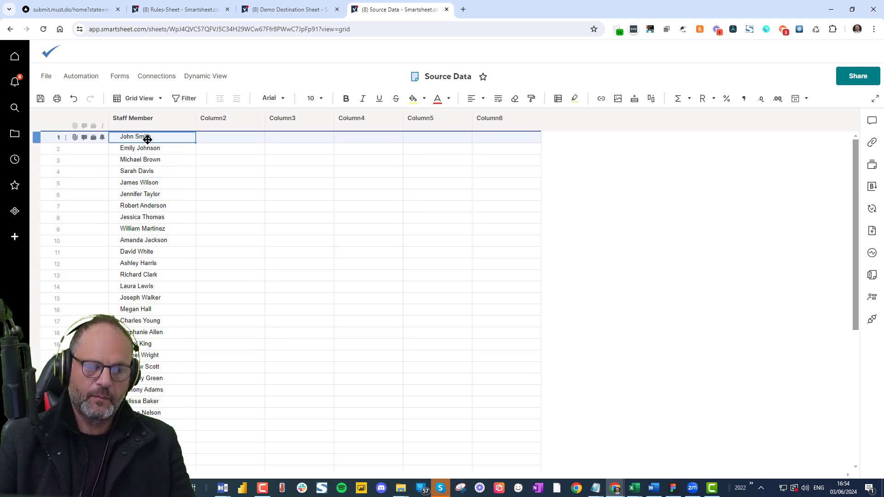
Rename Column2 to Countries.
left_click(230, 170)
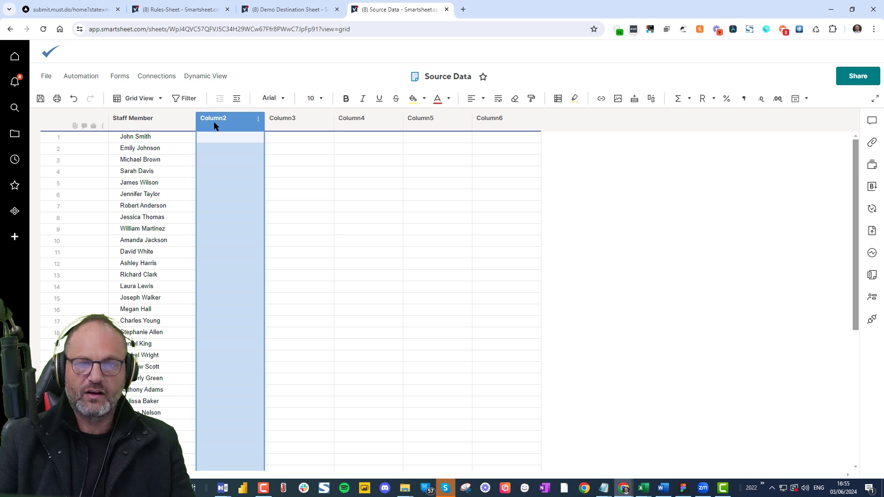
double_click(214, 124)
type("Countries")
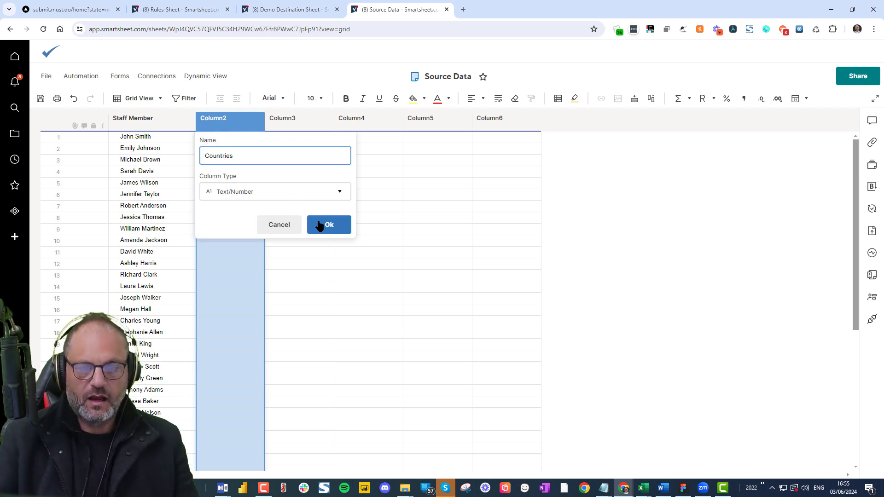
left_click(320, 225)
left_click(234, 145)
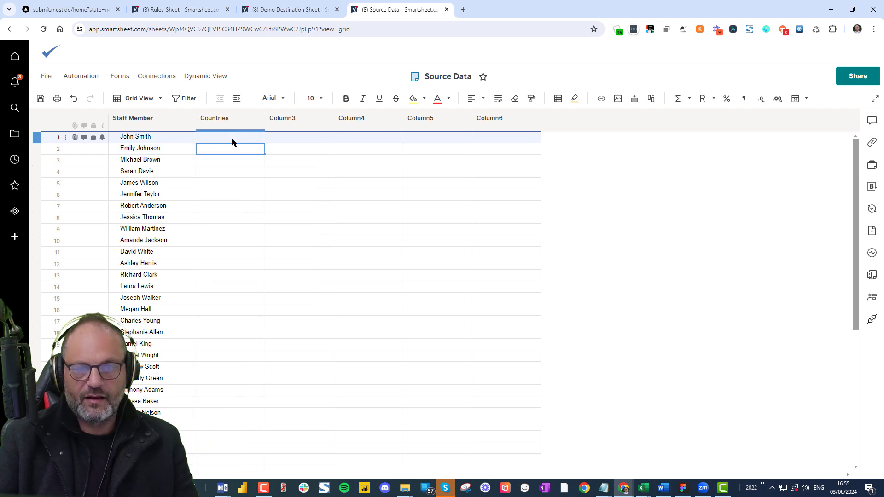
left_click_drag(232, 138, 241, 405)
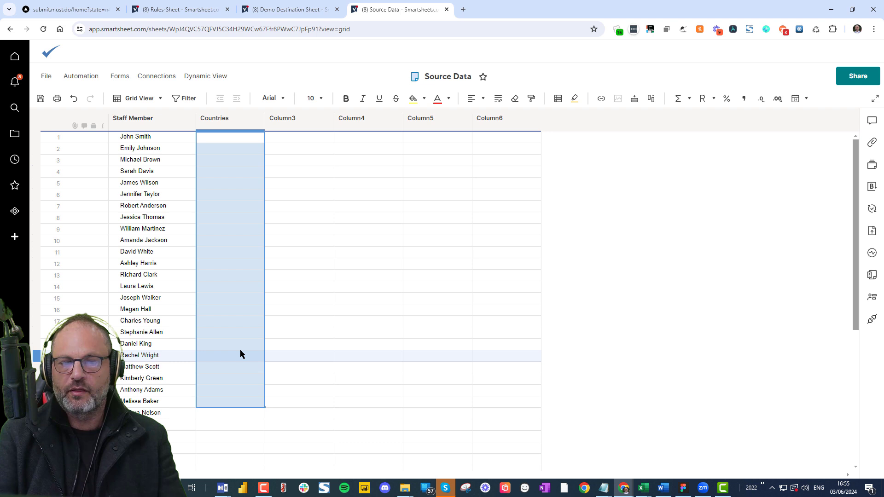
left_click(281, 217)
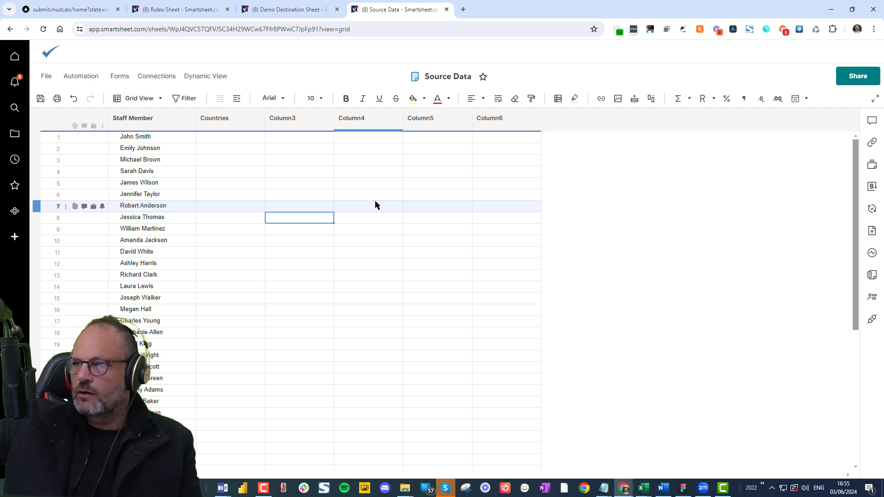
Copy the Source Data sheet's ID from its sheet properties.
key("ctrl+Home")
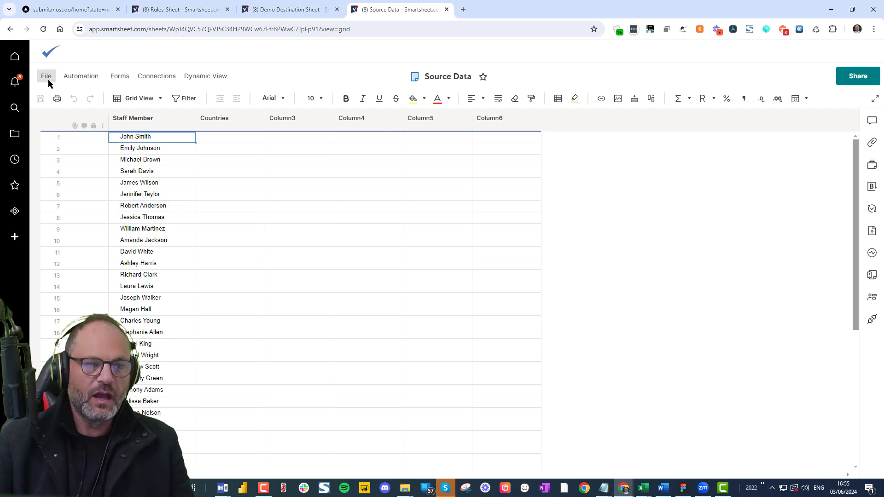
left_click(46, 77)
left_click(69, 361)
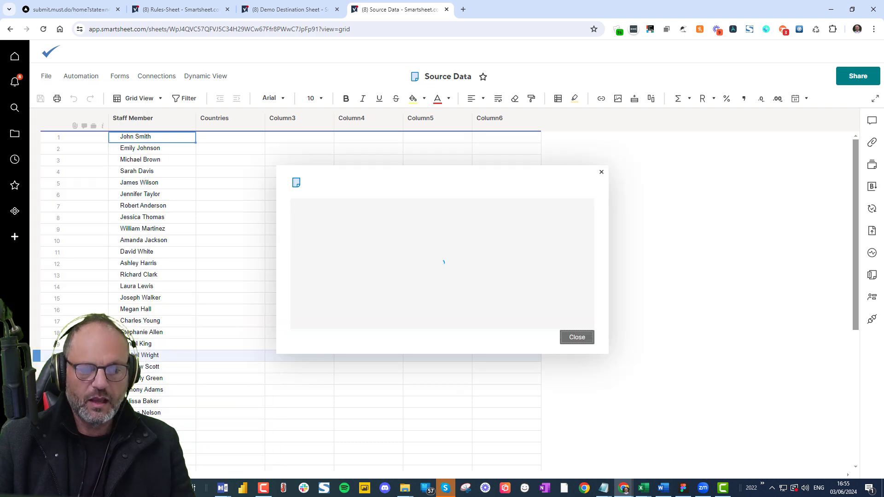
double_click(441, 290)
right_click(440, 291)
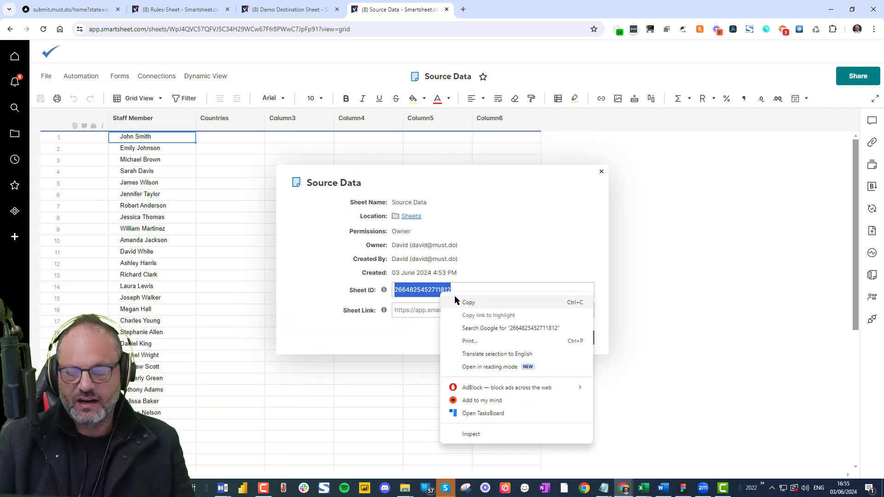
left_click(461, 300)
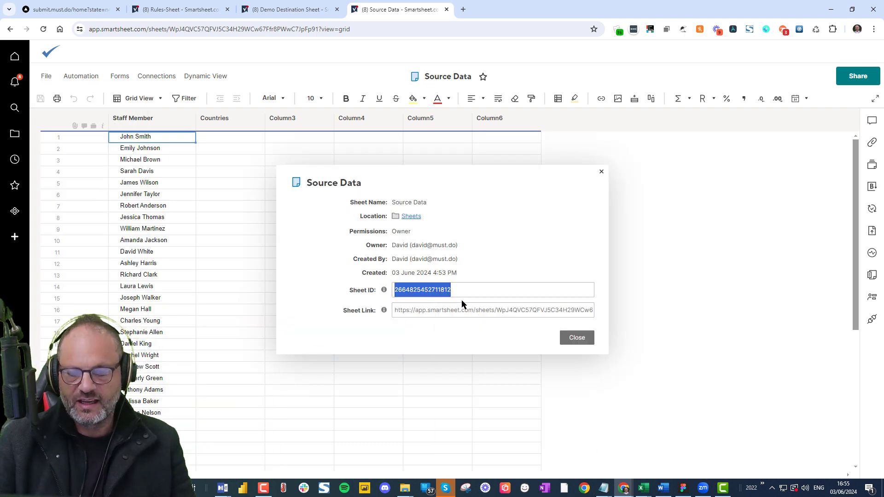
left_click(576, 337)
left_click(293, 183)
left_click(165, 10)
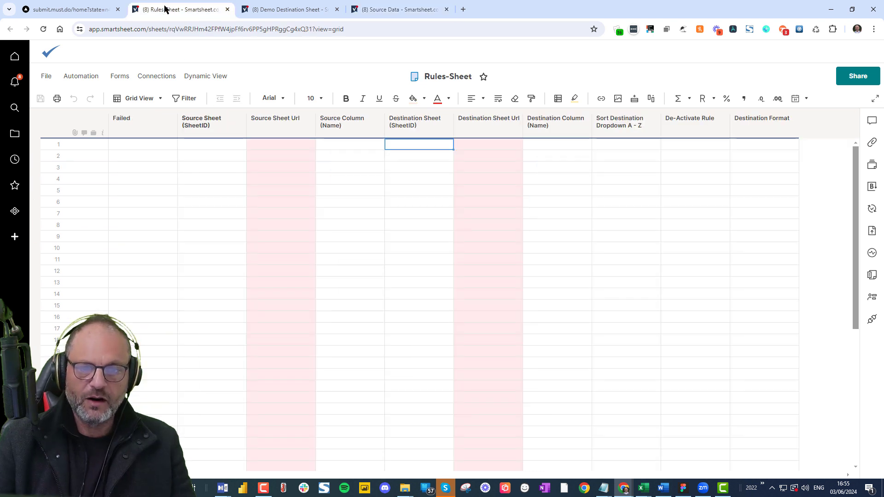
left_click(215, 146)
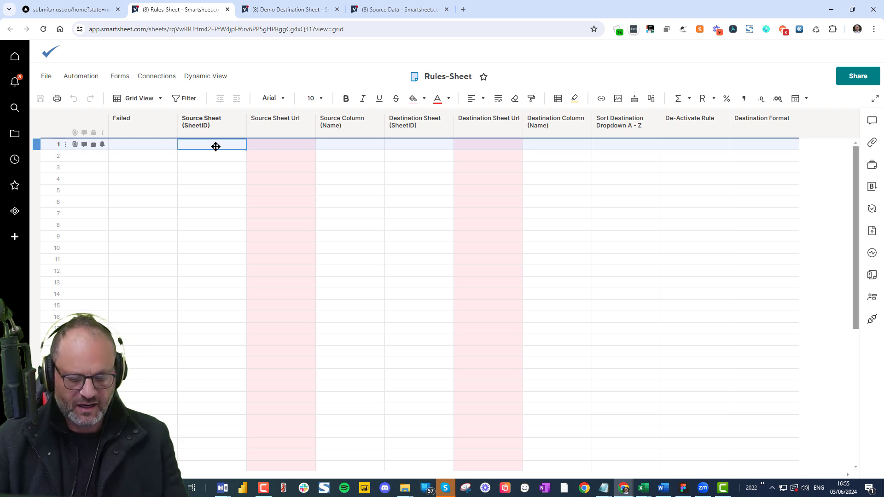
key("ctrl+v")
left_click(211, 176)
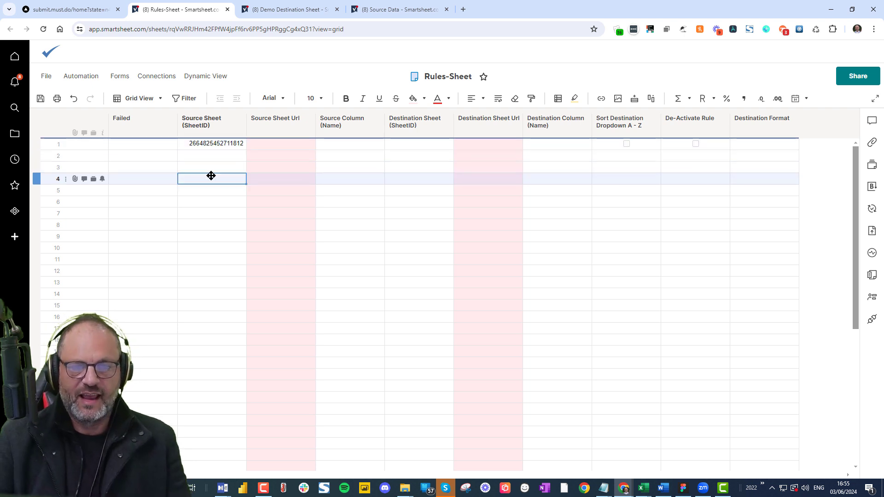
left_click(336, 144)
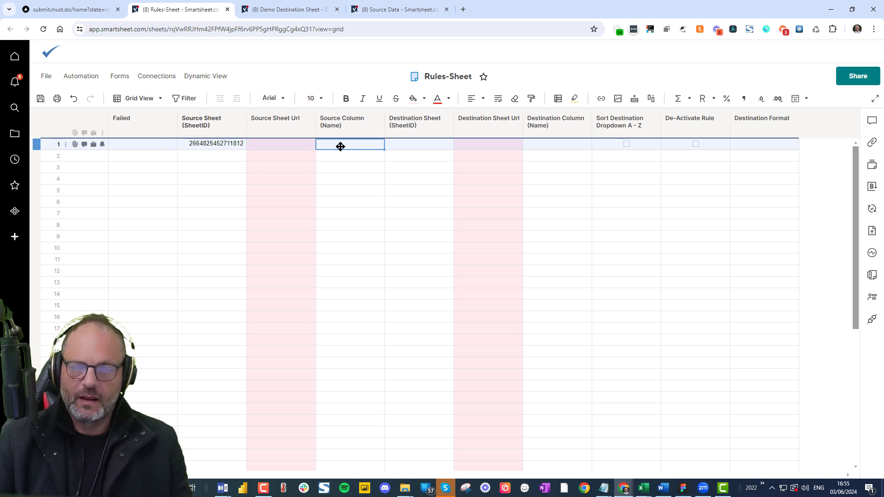
Copy the Staff Member column name and paste it into row 1's Source Column (Name).
left_click(385, 10)
left_click(144, 123)
double_click(144, 123)
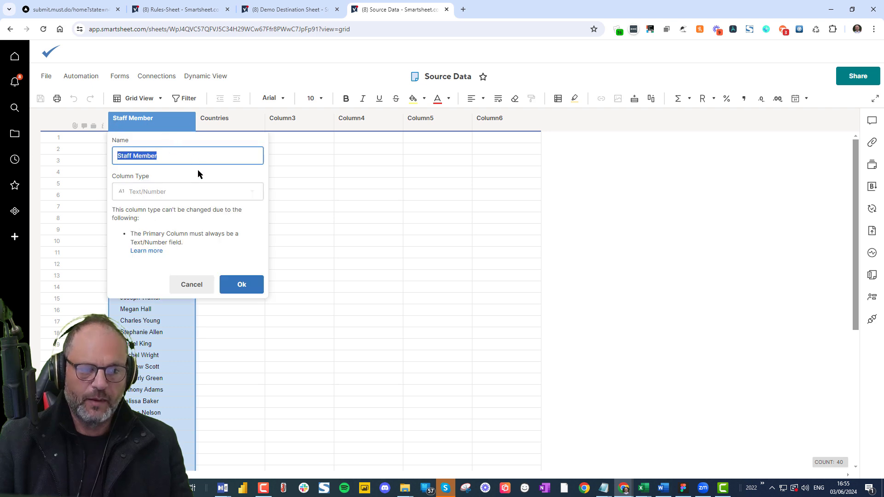
left_click(196, 287)
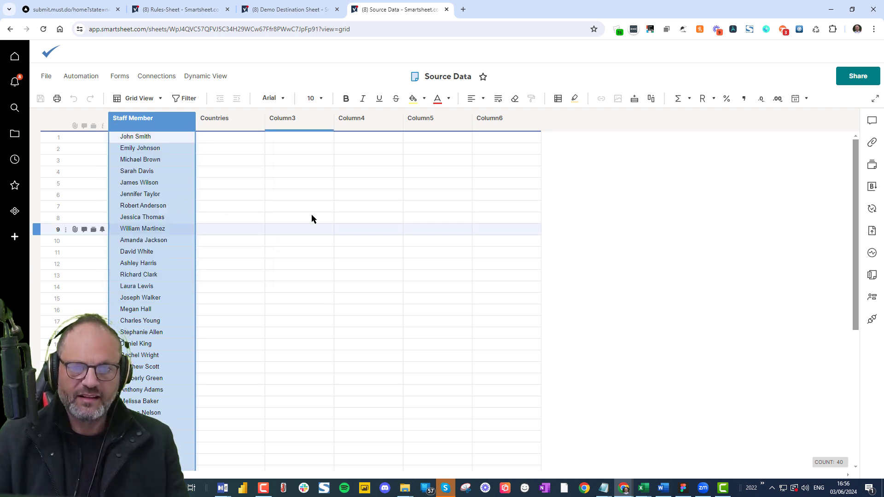
key("ctrl+2")
key("ctrl+v")
left_click(343, 178)
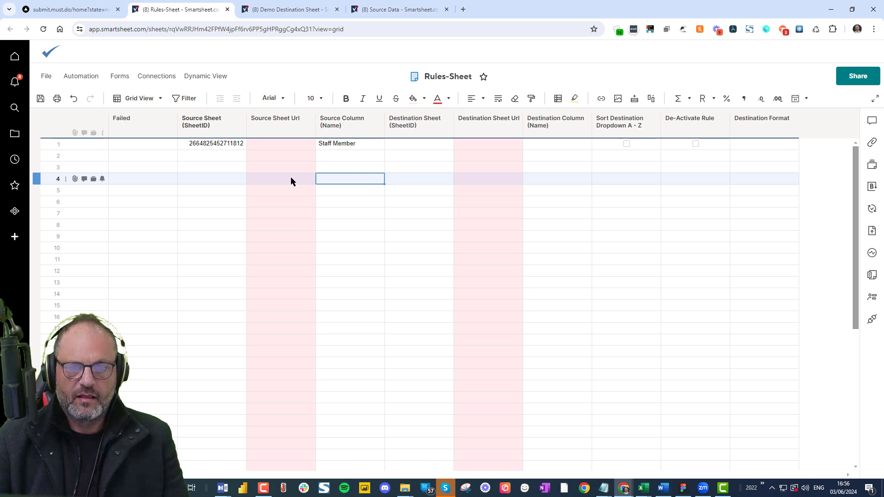
Save the Rules-Sheet and return to the Submit page.
left_click(43, 98)
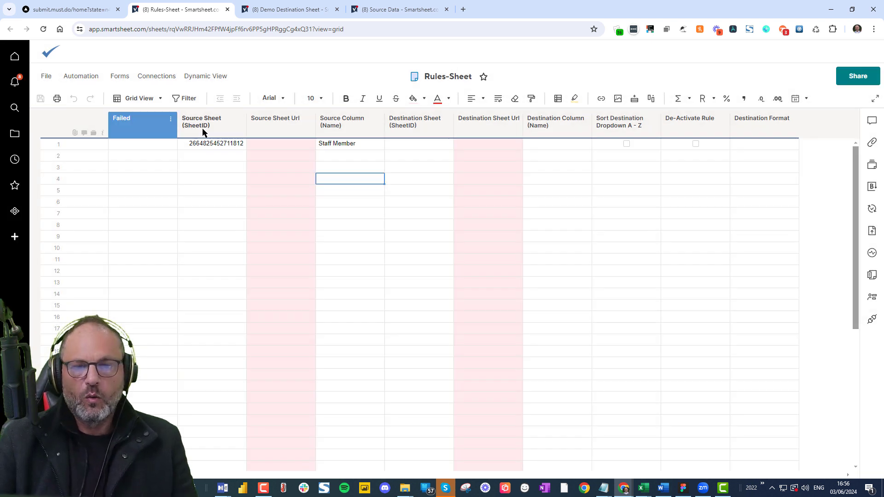
left_click(266, 144)
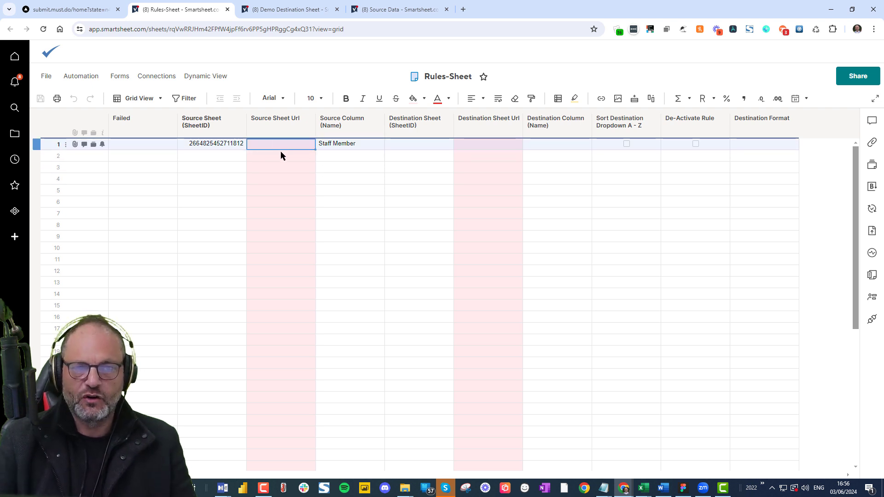
left_click(88, 10)
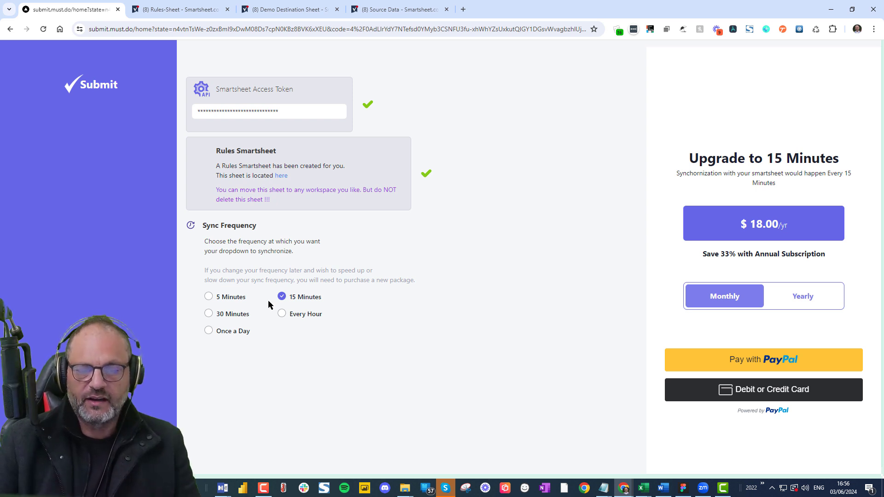
Subscribe to the yearly 5 Minutes sync plan at $180.00/yr, paying with PayPal.
left_click(209, 297)
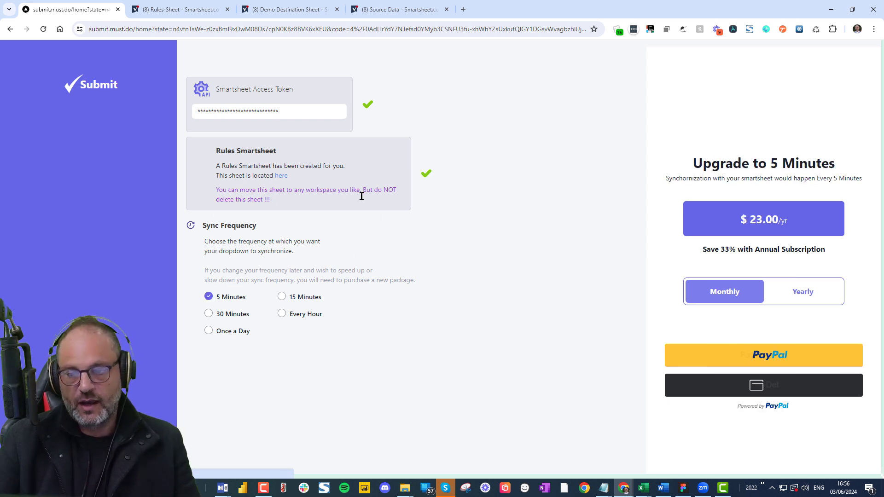
left_click(792, 294)
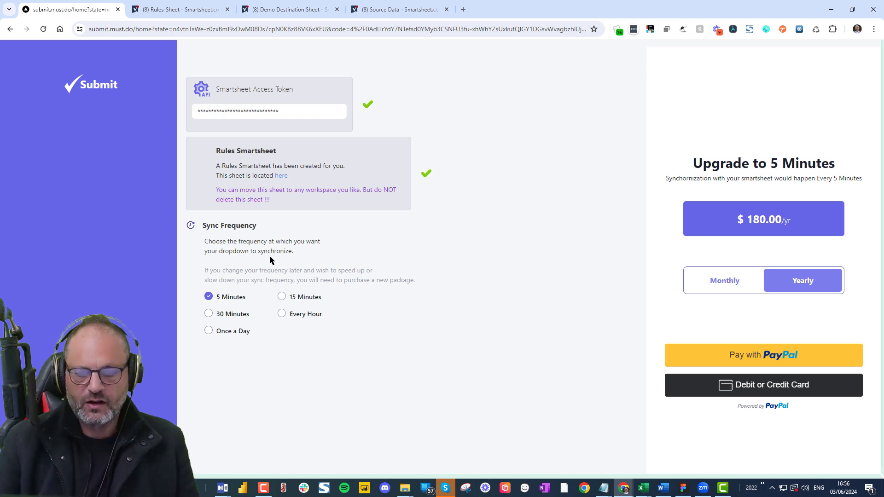
left_click(760, 357)
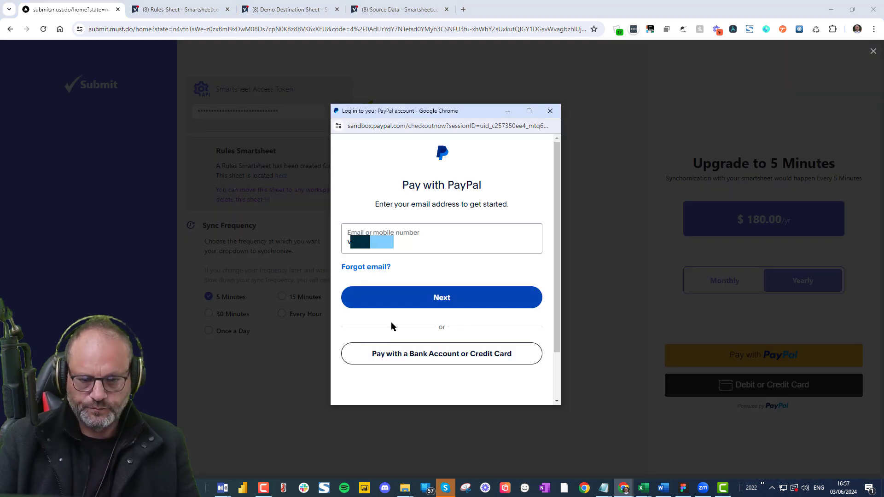
left_click(410, 298)
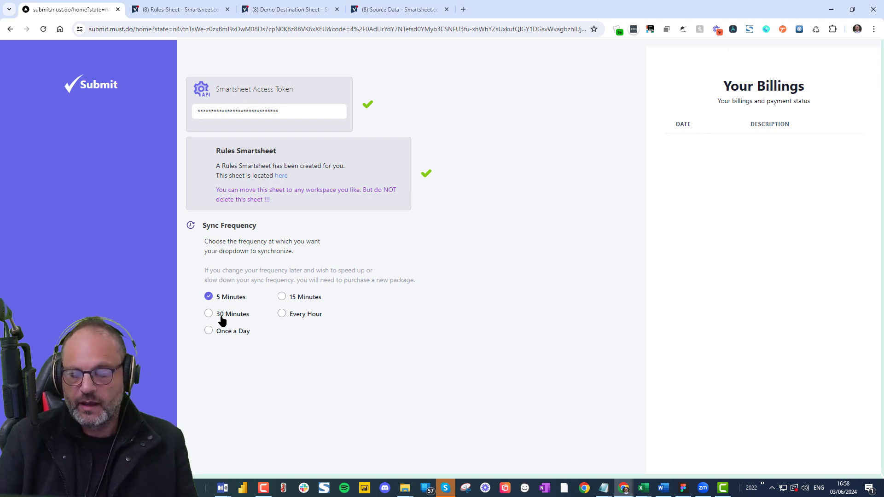
Preview upgrade prices for 15 Minutes, Every Hour and Once a Day sync frequencies.
left_click(286, 298)
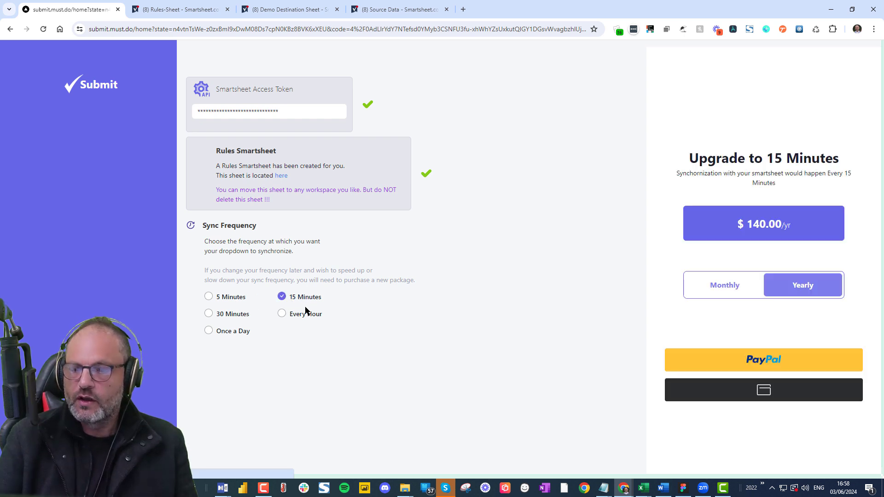
left_click(282, 314)
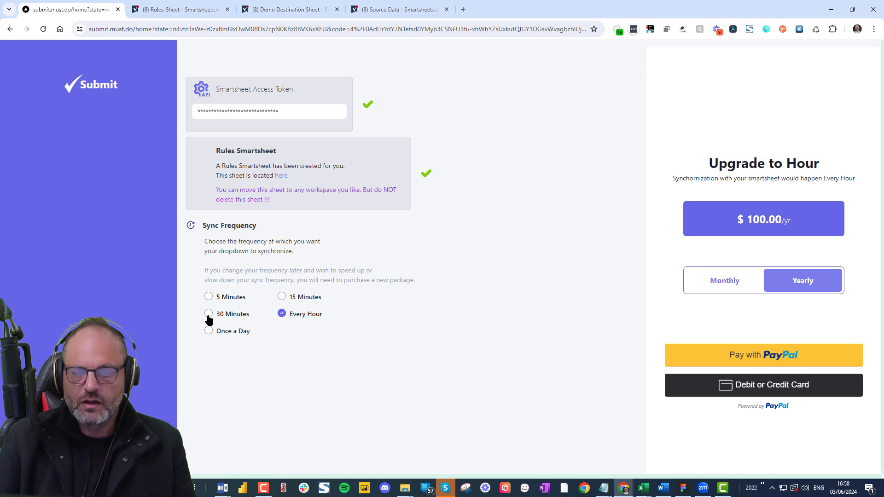
left_click(208, 332)
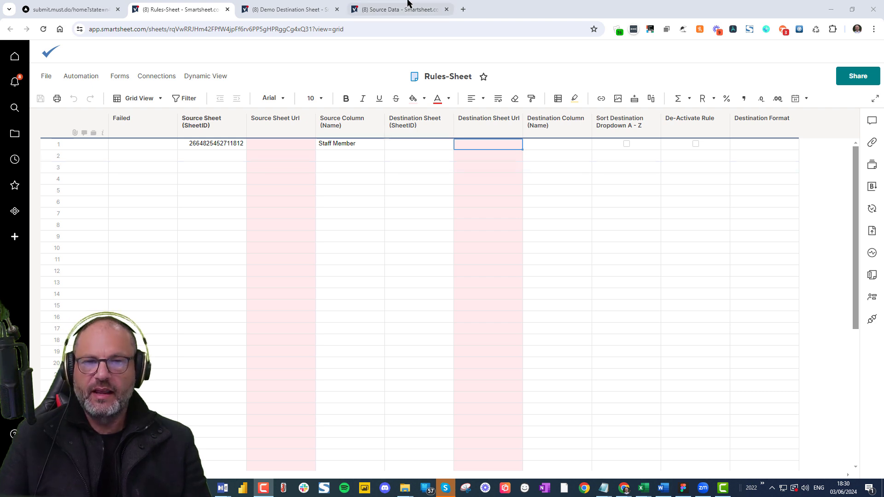
Look over the staff names in the Source Data sheet's Staff Member column.
left_click(396, 9)
left_click(203, 206)
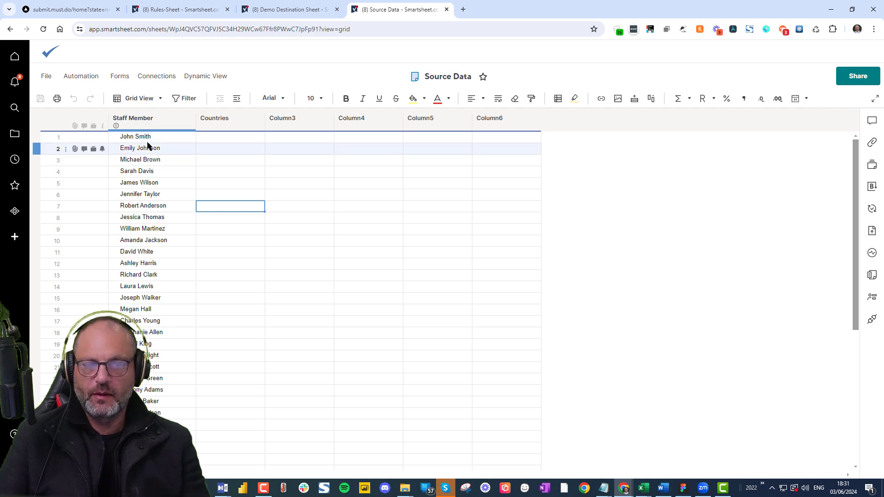
left_click_drag(138, 136, 152, 389)
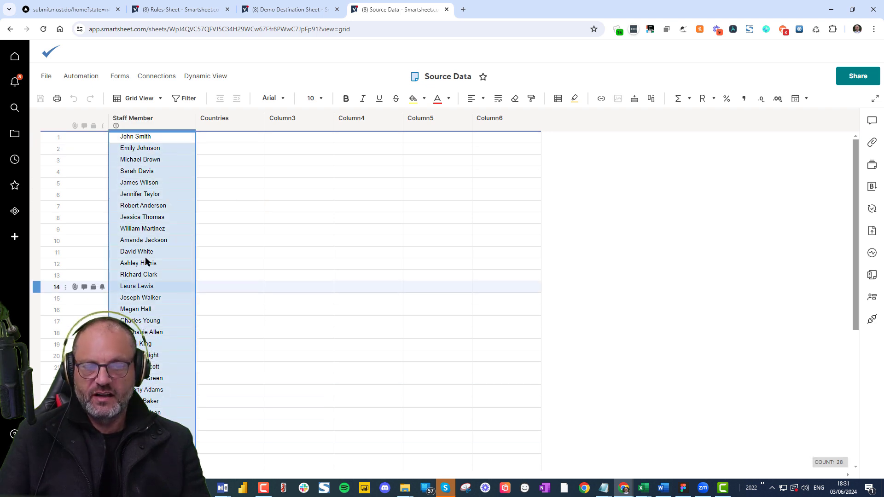
left_click(146, 239)
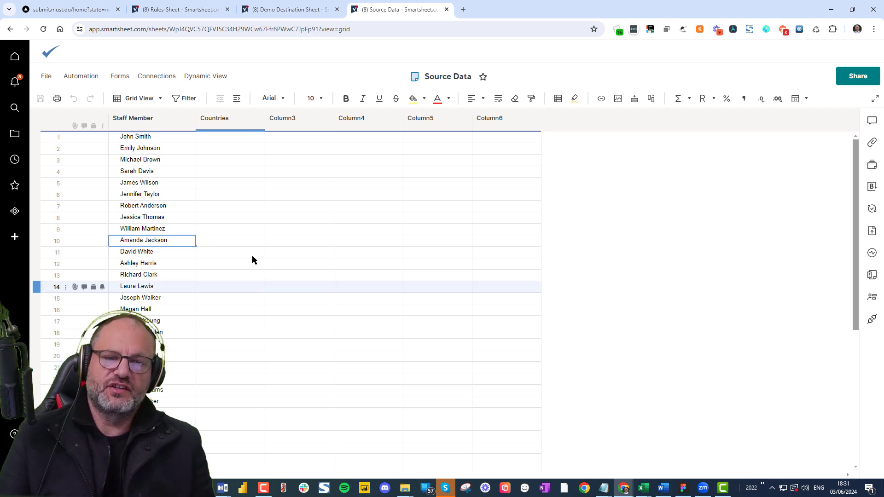
Copy the Demo Destination Sheet's Sheet ID from its sheet Properties.
left_click(281, 9)
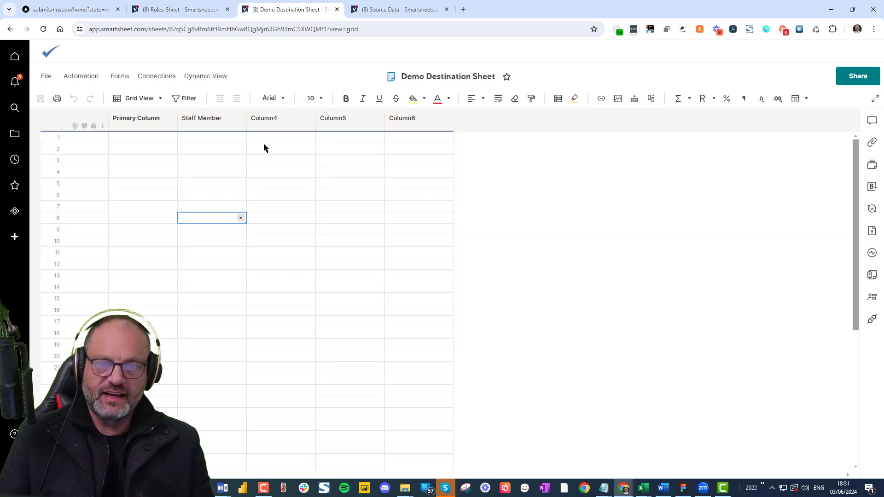
left_click(283, 157)
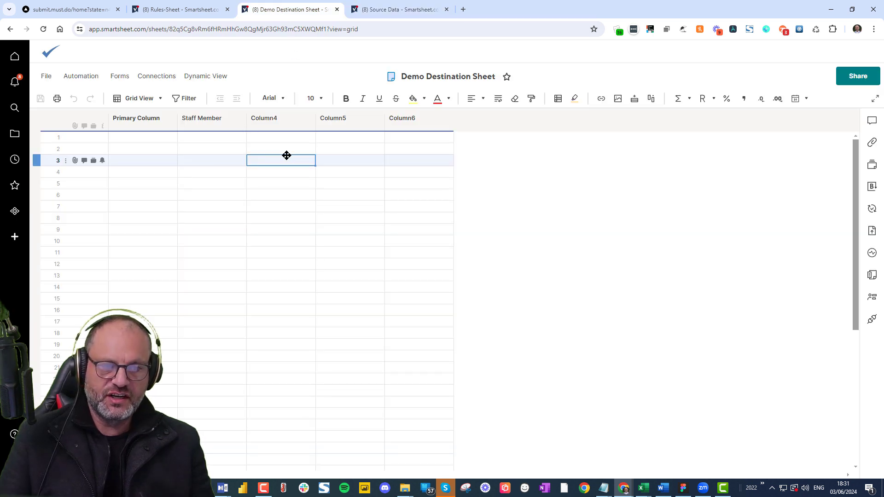
left_click(44, 76)
left_click(69, 343)
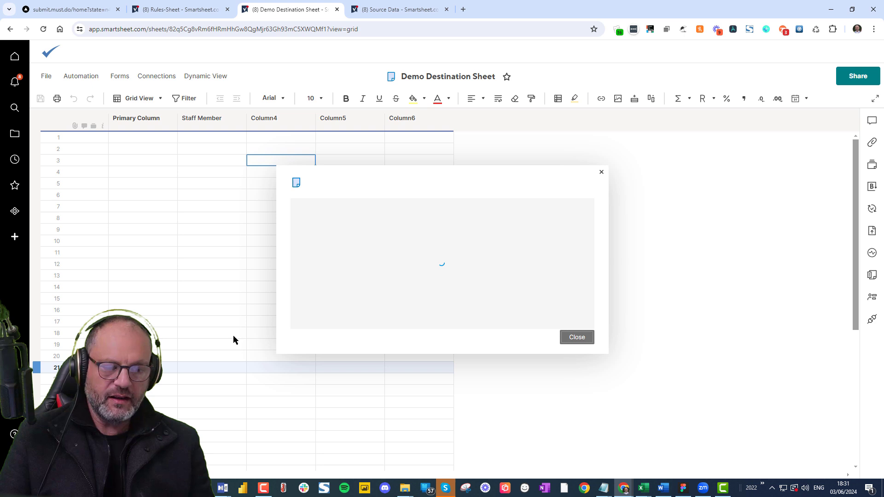
double_click(432, 289)
right_click(433, 287)
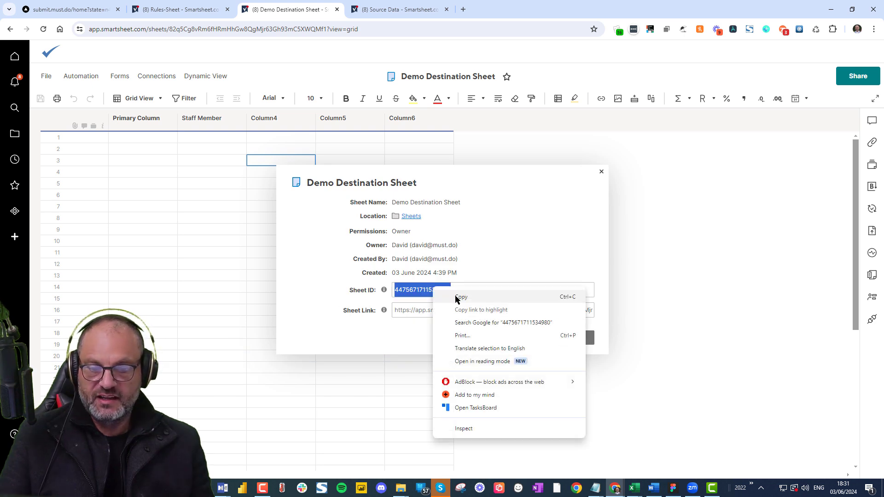
left_click(456, 297)
left_click(577, 337)
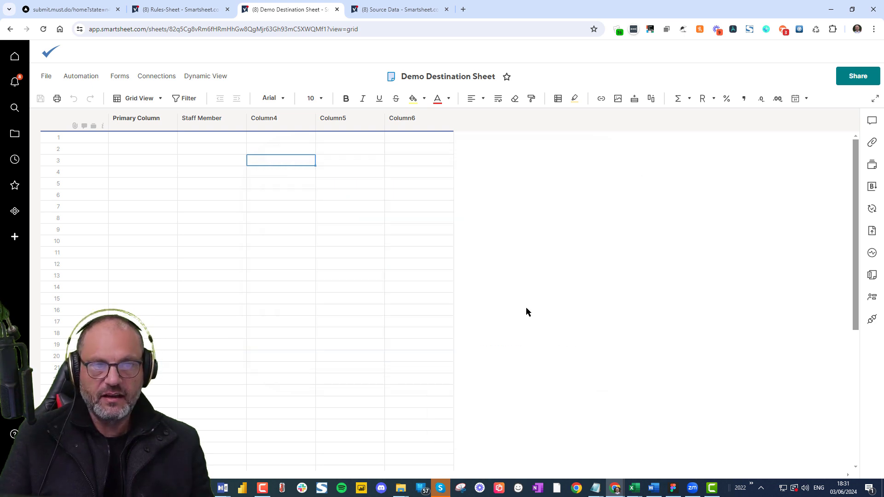
left_click(193, 10)
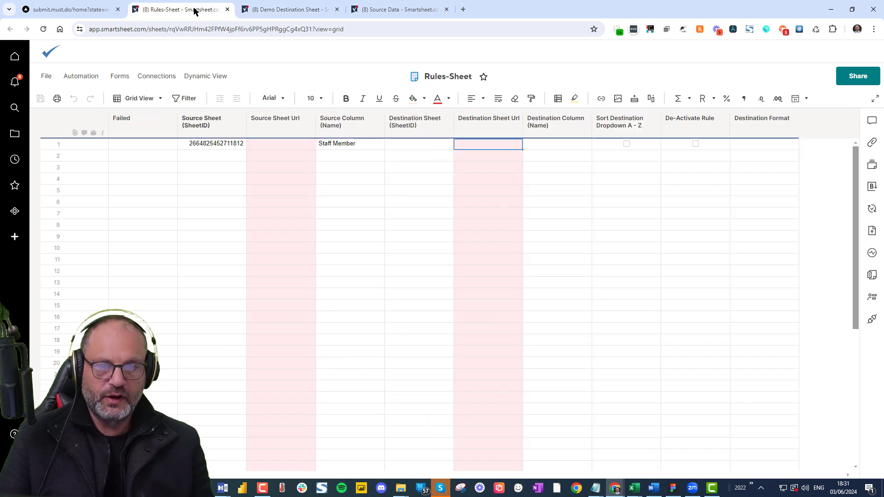
left_click(426, 142)
key("ctrl+v")
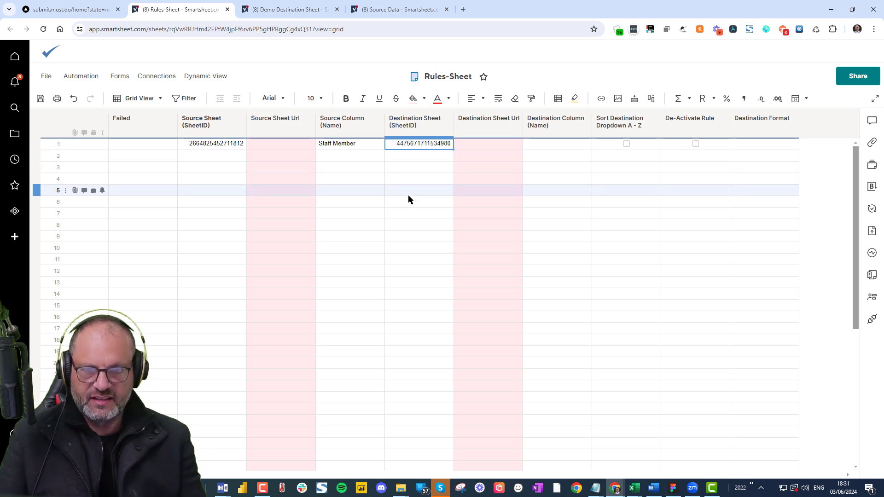
Fill the Source Sheet (SheetID) and Destination Sheet (SheetID) columns light green.
left_click(408, 191)
left_click(225, 126)
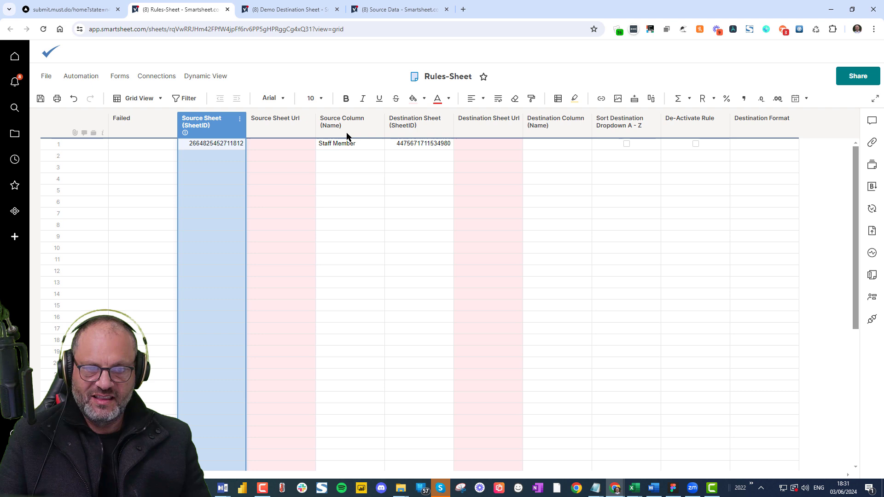
left_click(417, 122, "ctrl")
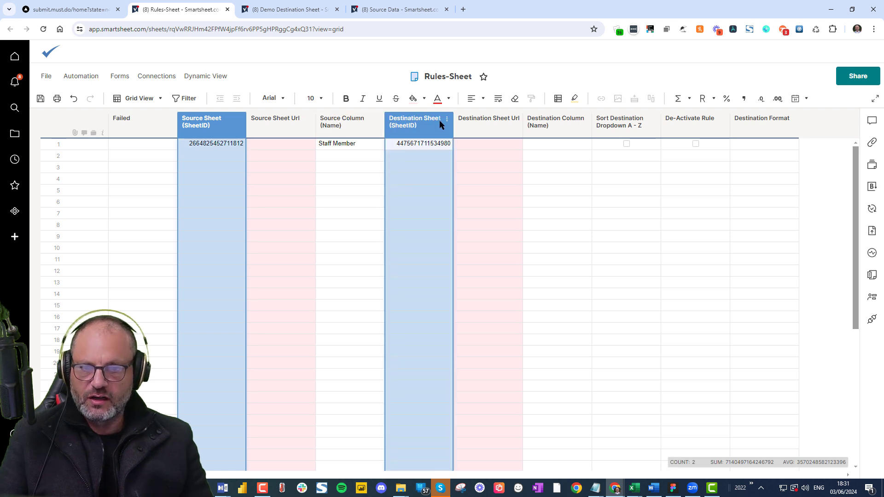
left_click(424, 99)
left_click(432, 158)
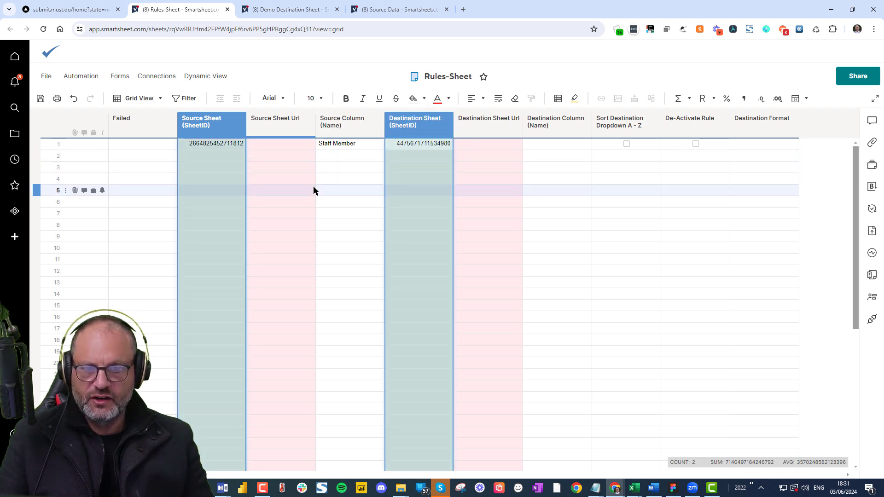
left_click(312, 190)
Fill the Source Column (Name) and Destination Column (Name) columns the same light green.
left_click(338, 129)
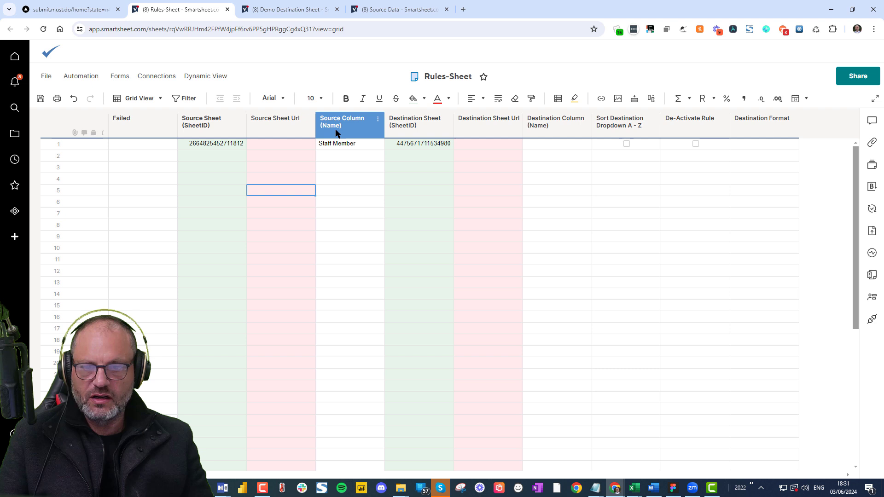
left_click(546, 123, "ctrl")
left_click(424, 98)
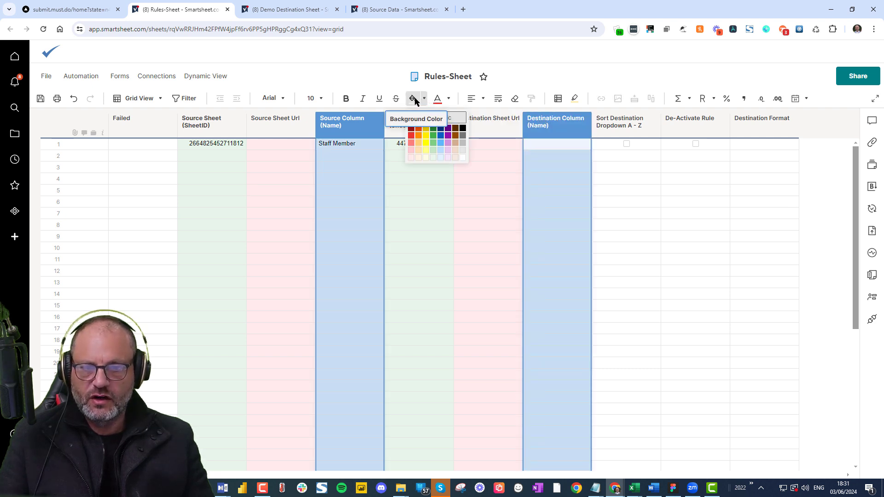
left_click(412, 98)
left_click(340, 202)
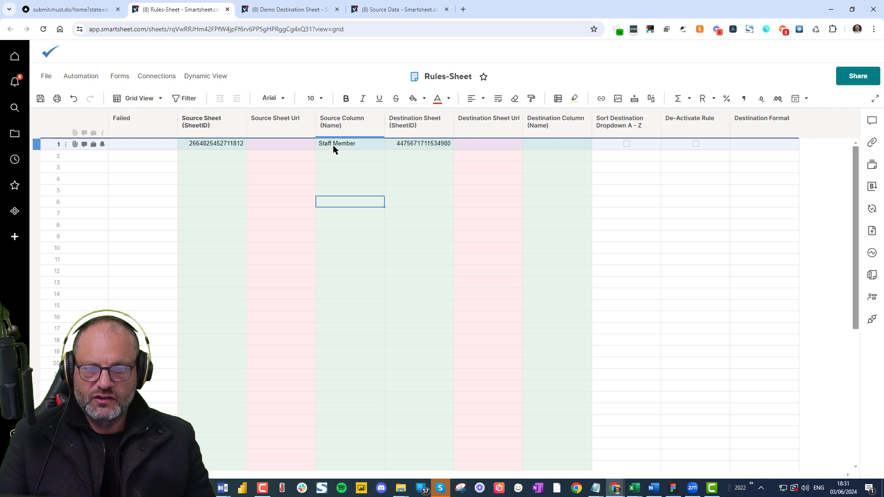
left_click(333, 145)
left_click(557, 145)
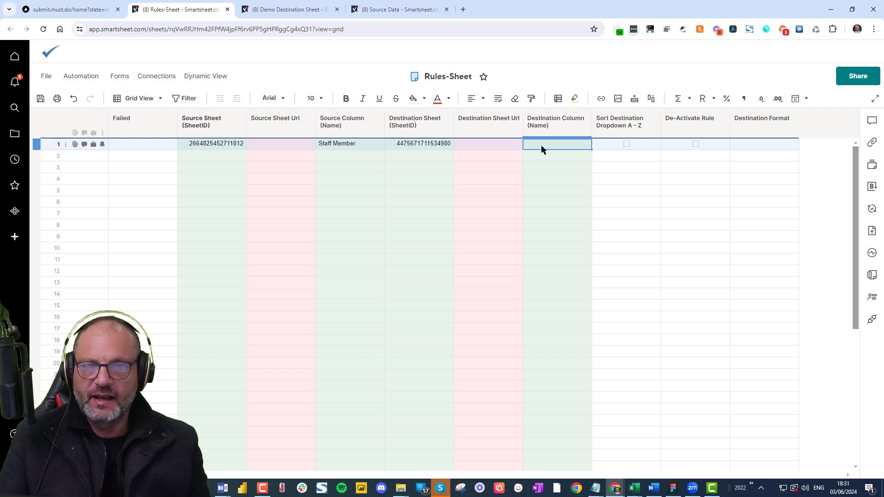
Rename the Demo Destination Sheet's Staff Member column to 'Select Staff Member' and copy the name.
left_click(288, 9)
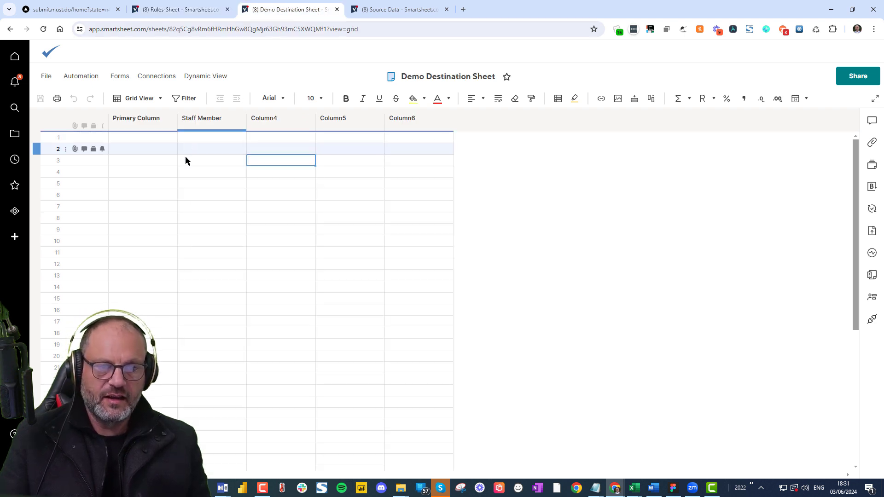
left_click(213, 121)
double_click(213, 121)
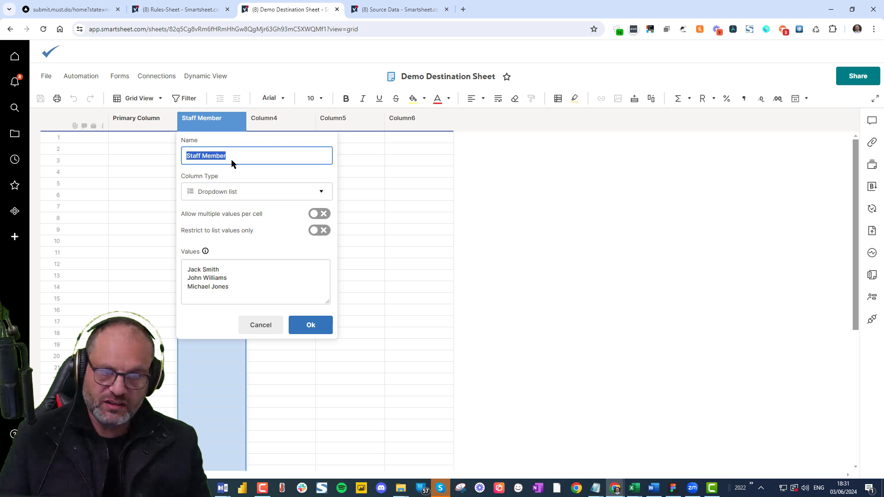
key("Home")
type("Select")
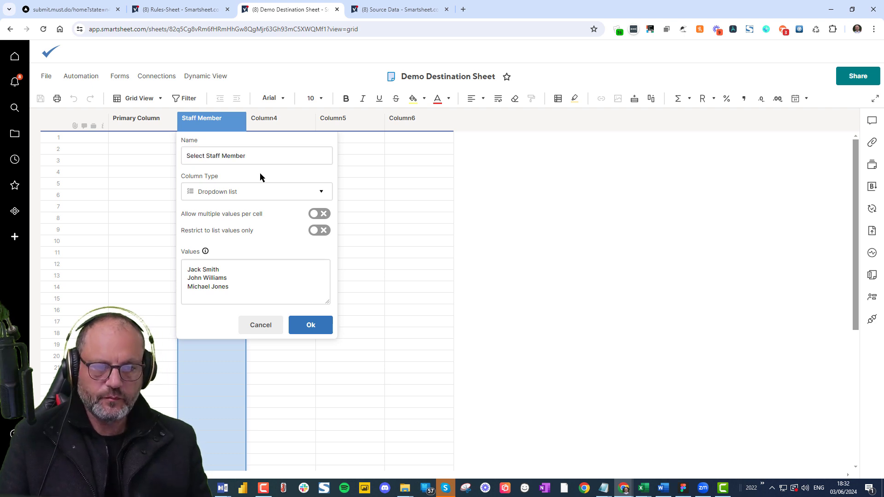
left_click(253, 159)
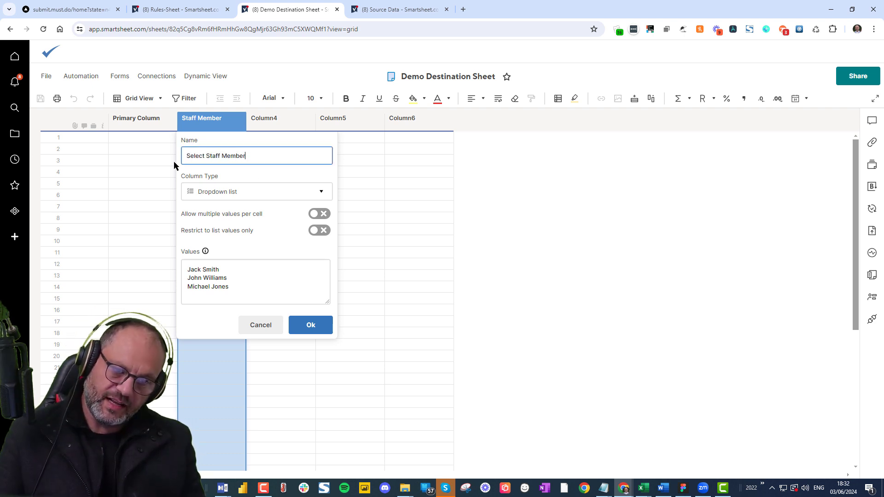
key("ctrl+a")
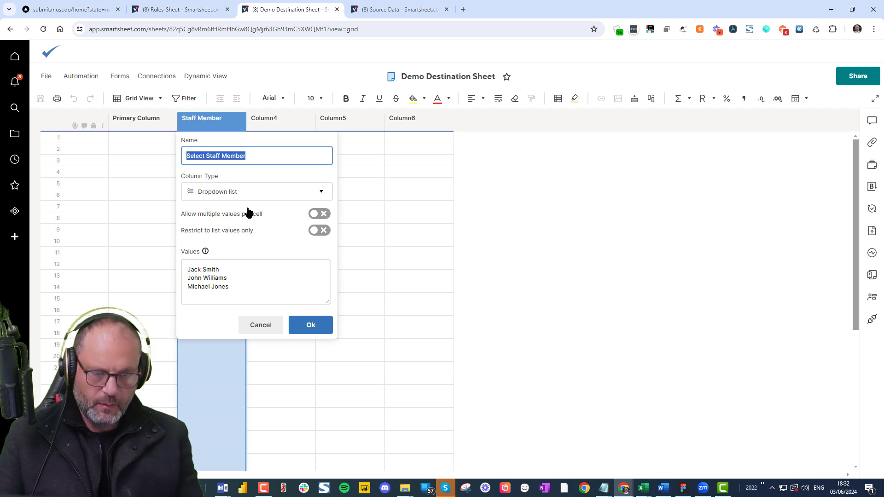
left_click(318, 331)
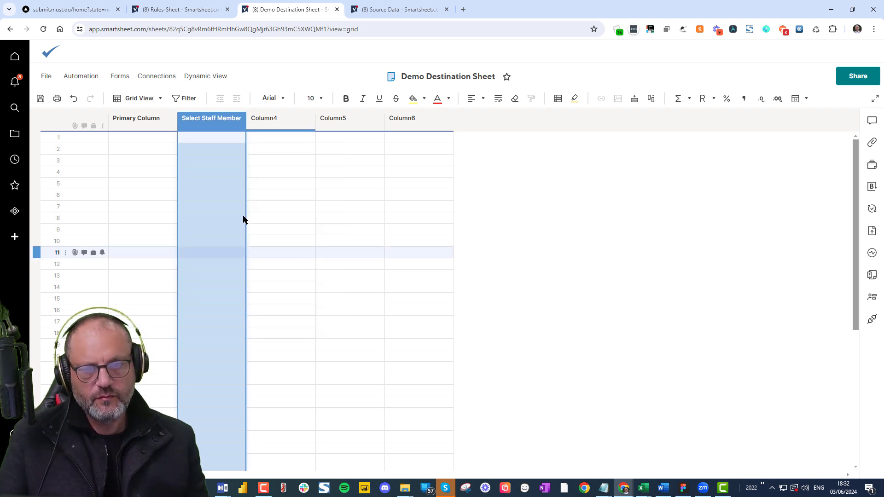
Paste 'Select Staff Member' into Rules-Sheet row 1's Destination Column (Name).
left_click(219, 140)
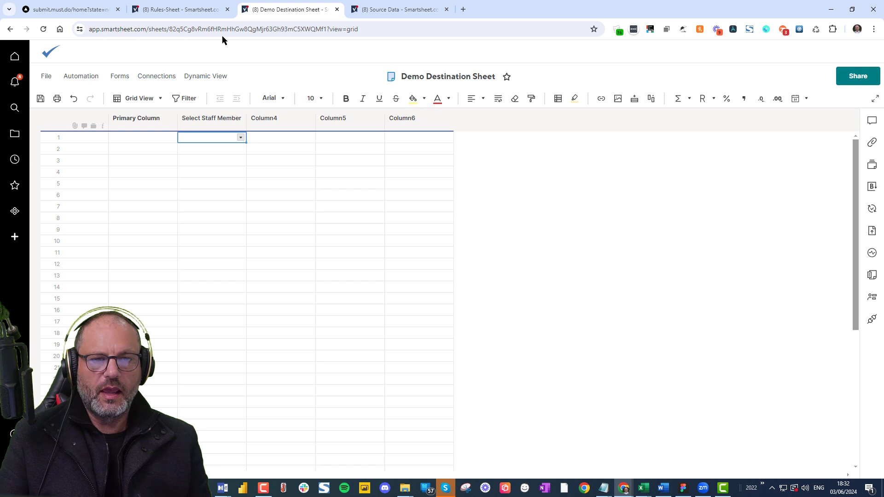
left_click(189, 10)
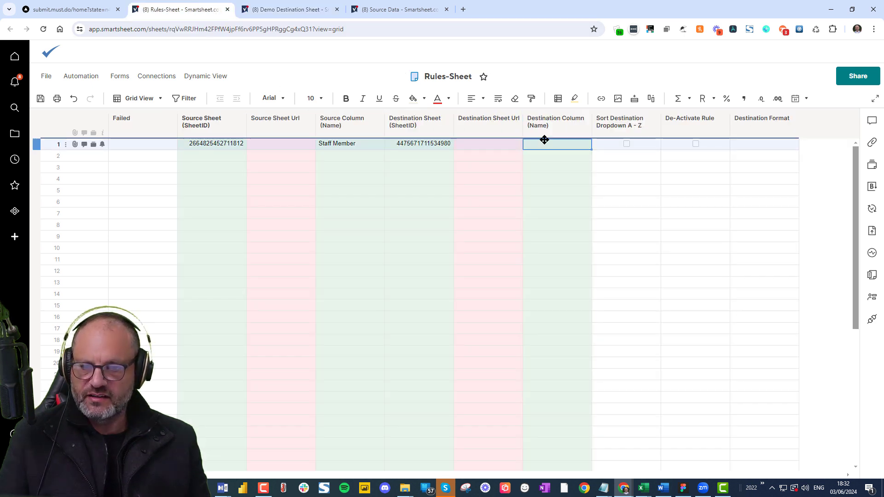
key("ctrl+v")
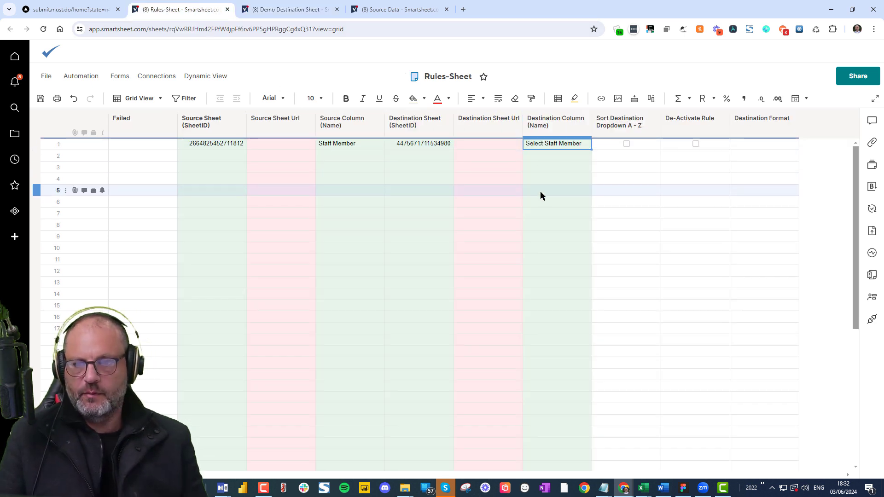
Mark row 1's Sort Destination Dropdown A - Z cell and review the Source Data staff names.
left_click(615, 171)
left_click(608, 145)
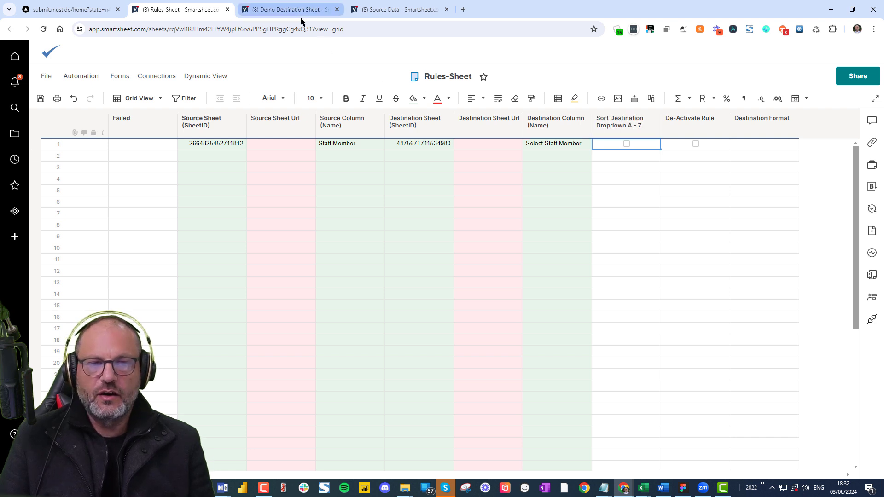
left_click(402, 9)
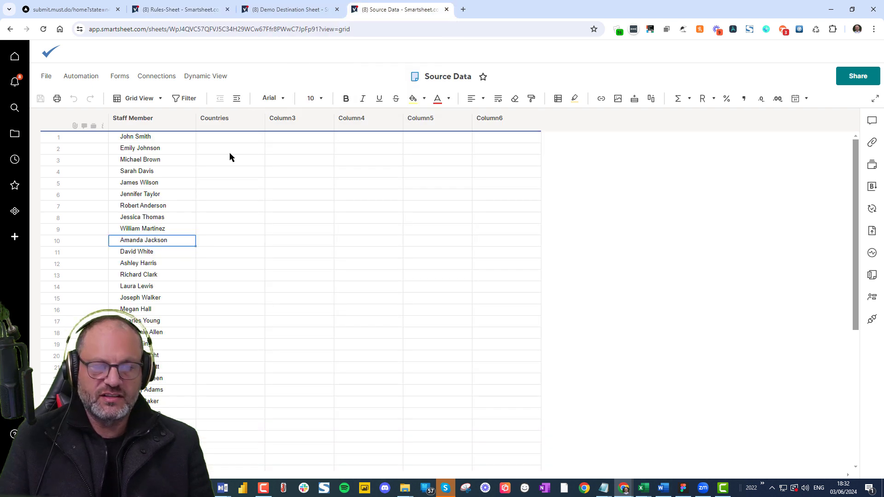
left_click(161, 207)
left_click_drag(161, 233, 162, 402)
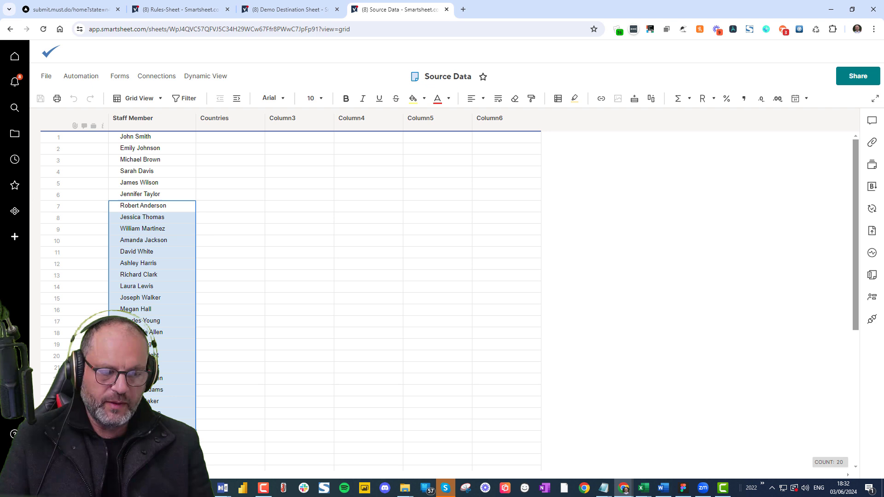
left_click(149, 183)
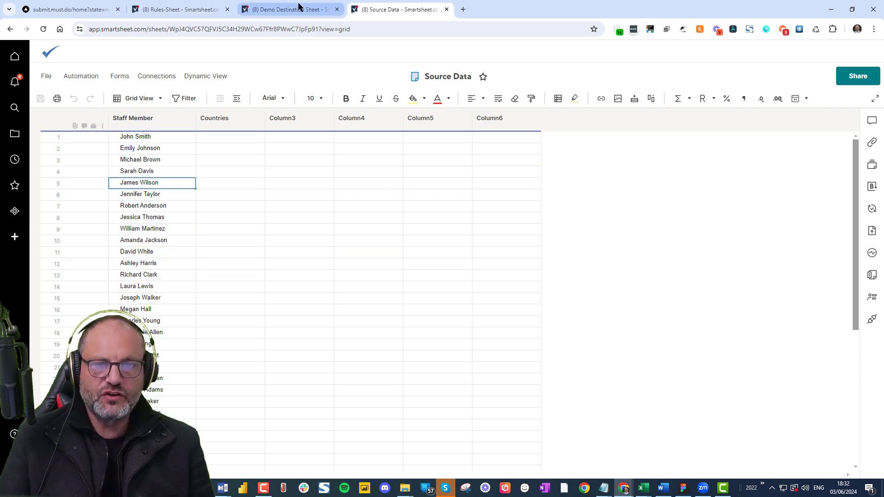
Return to the Rules-Sheet and save the A–Z sort setting.
left_click(179, 11)
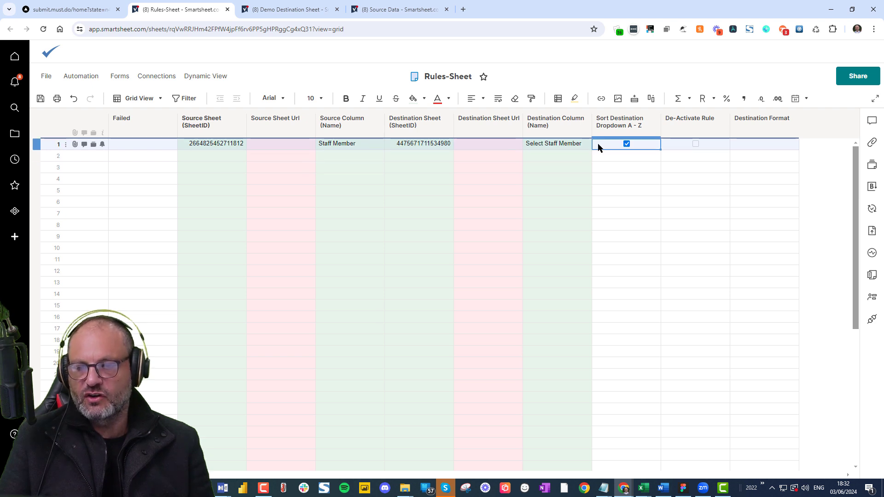
left_click(625, 177)
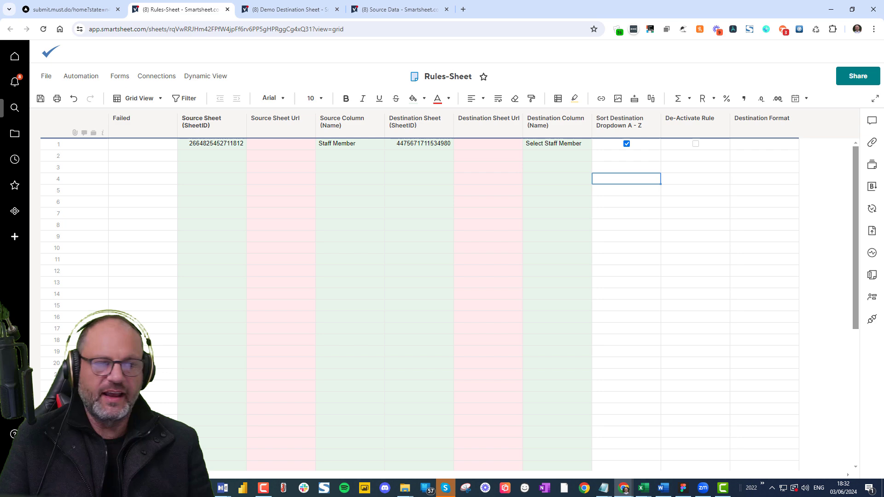
left_click(41, 100)
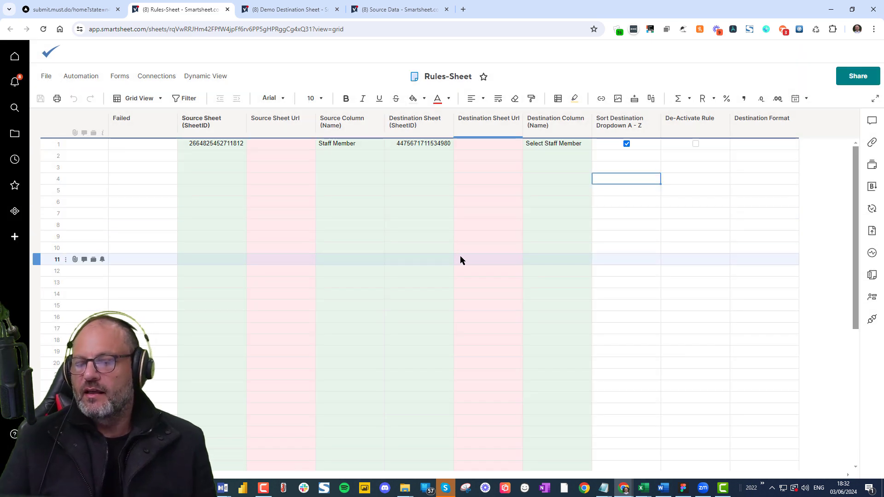
left_click(709, 145)
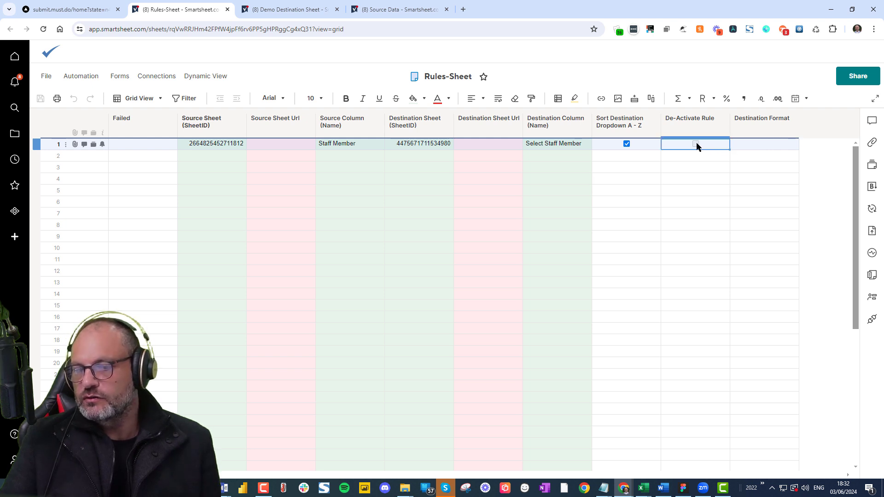
Choose ALL CAPS in row 1's Destination Format dropdown and save the Rules-Sheet.
left_click(745, 145)
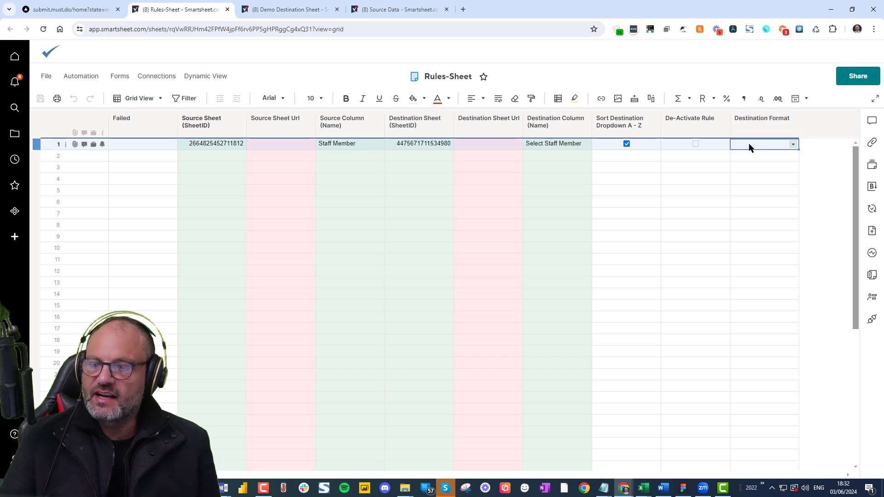
left_click(793, 145)
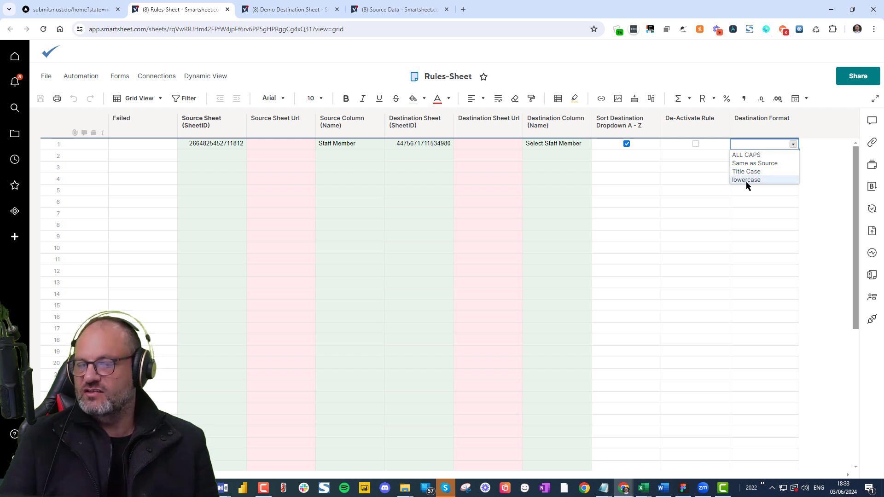
left_click(748, 156)
left_click(747, 156)
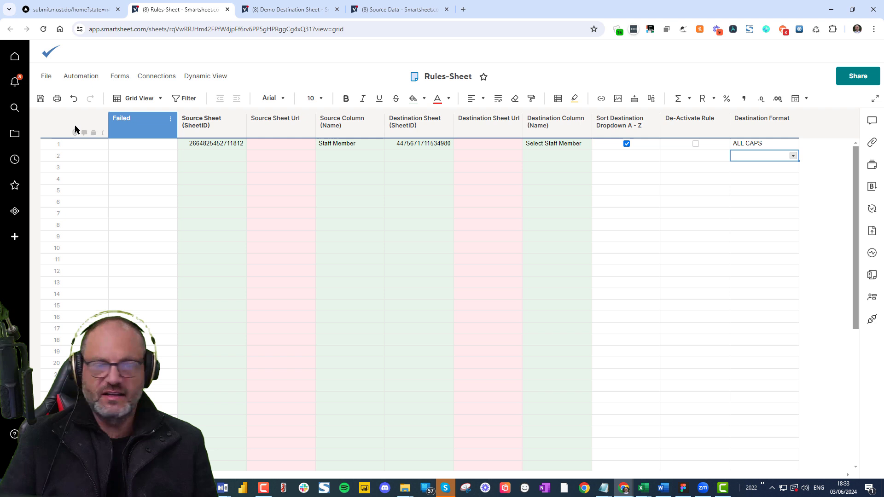
left_click(41, 99)
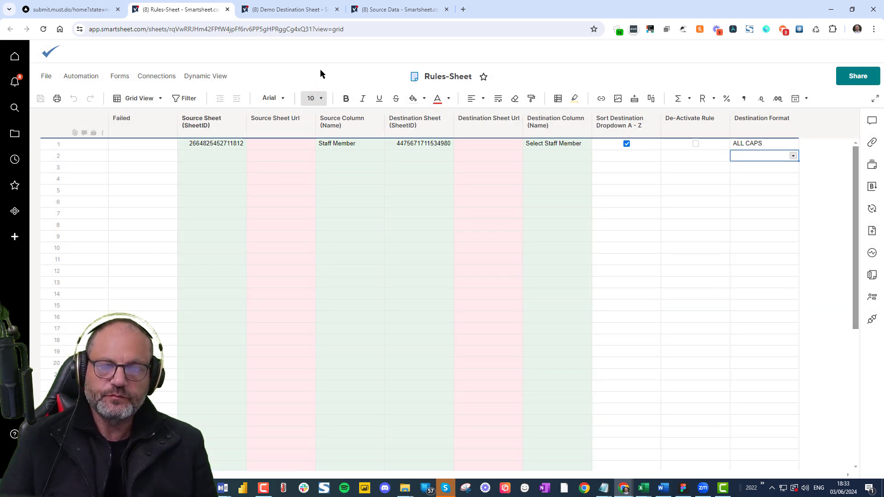
Delete all three existing names from the Select Staff Member column's dropdown values.
left_click(292, 12)
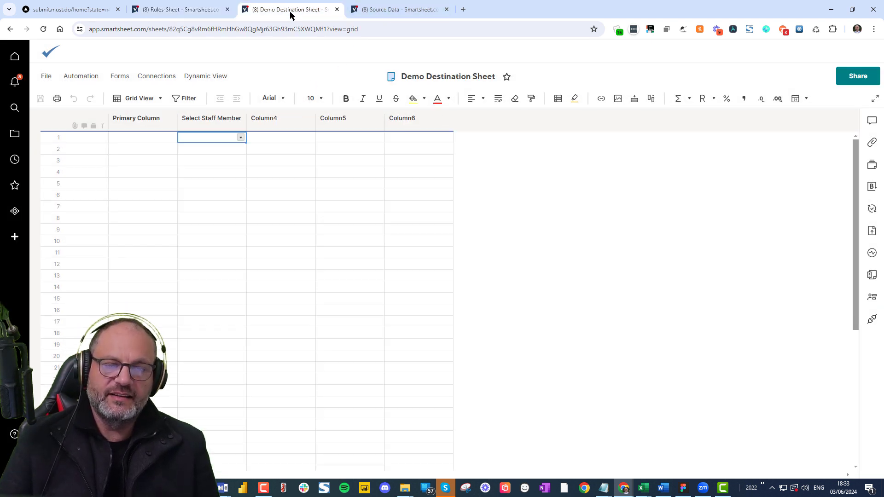
left_click(240, 138)
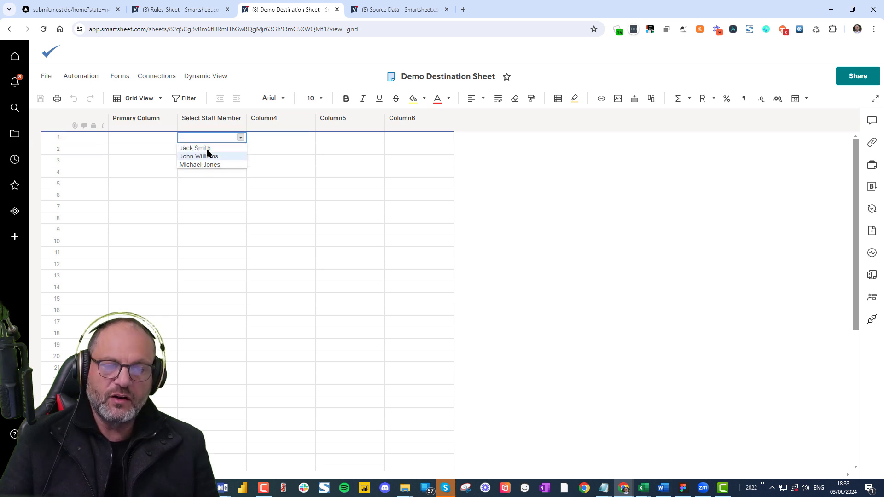
left_click(216, 184)
left_click(214, 119)
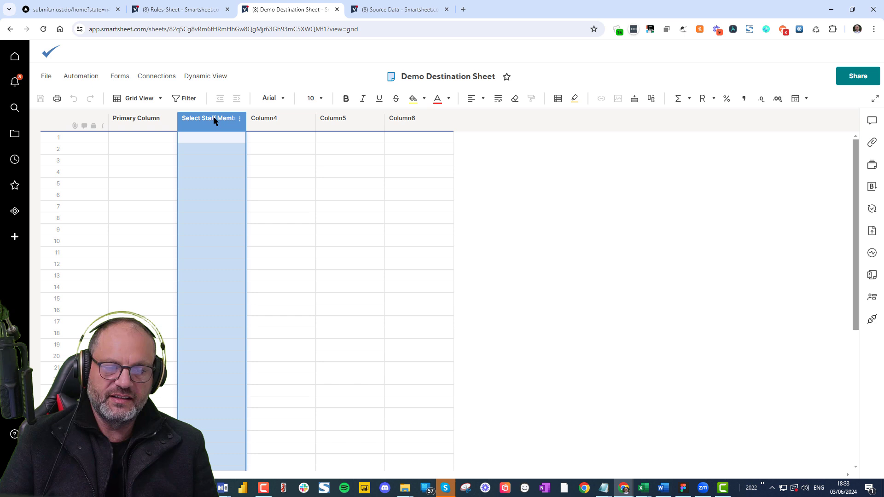
double_click(214, 119)
left_click(233, 288)
key("ctrl+a")
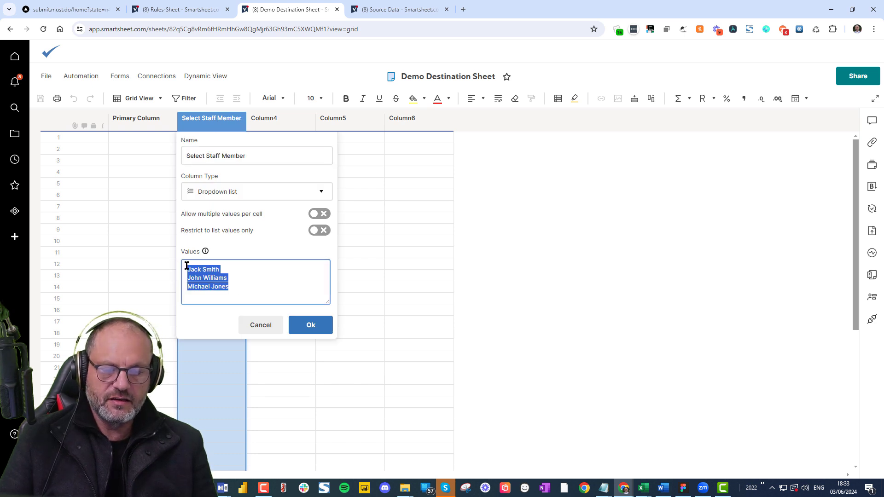
key("BackSpace")
left_click(312, 324)
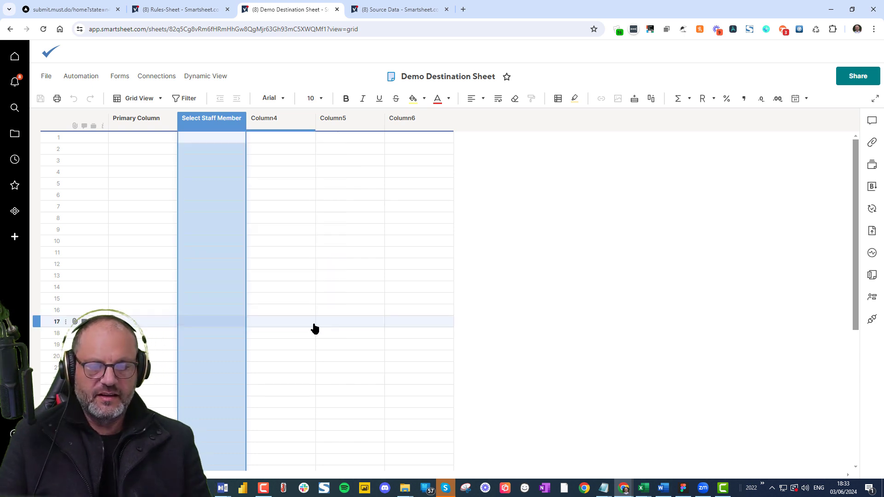
Save the Demo Destination Sheet and go back to the Rules-Sheet.
left_click(244, 196)
left_click(40, 98)
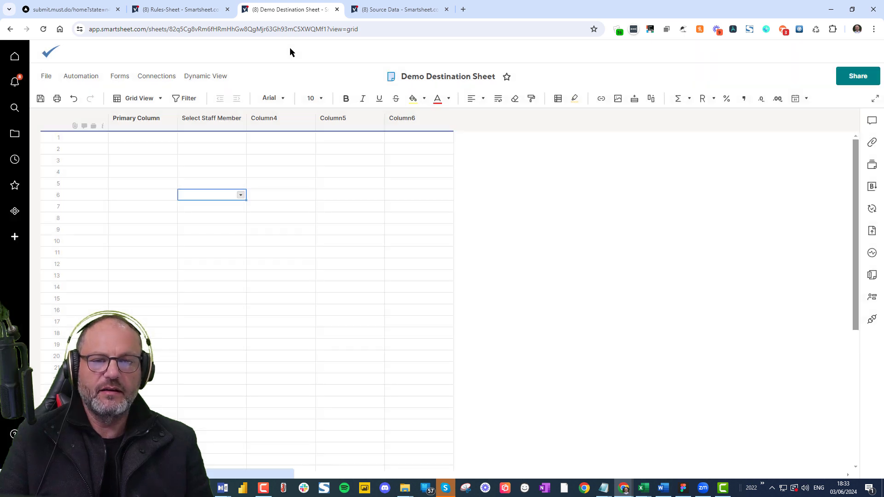
left_click(217, 16)
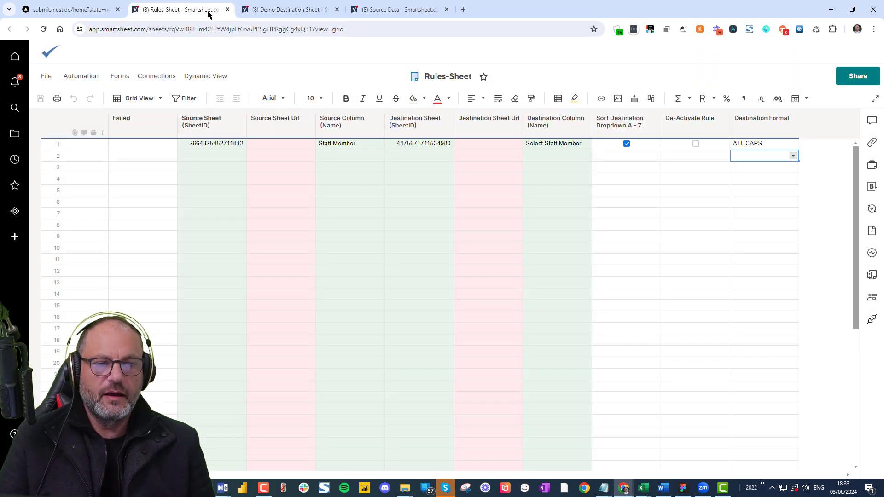
Wait for the sync, then inspect the app.smartsheet.com links filled into row 1's Url cells.
left_click(533, 194)
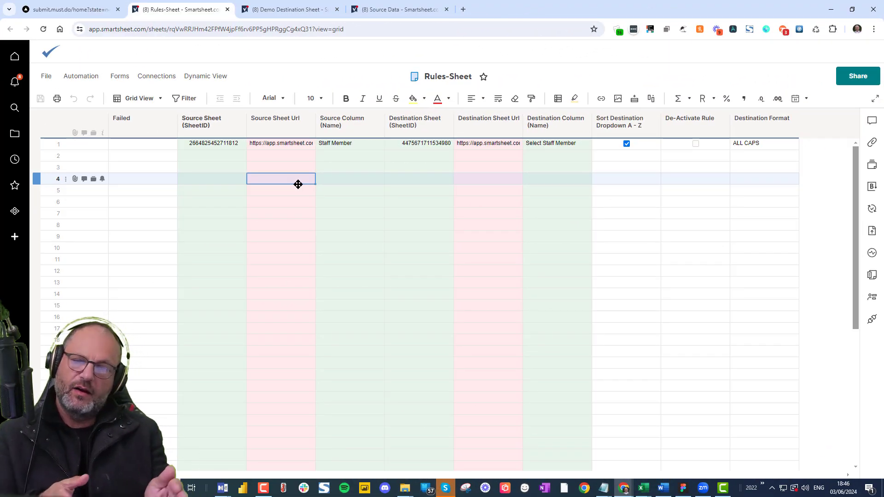
left_click(286, 147)
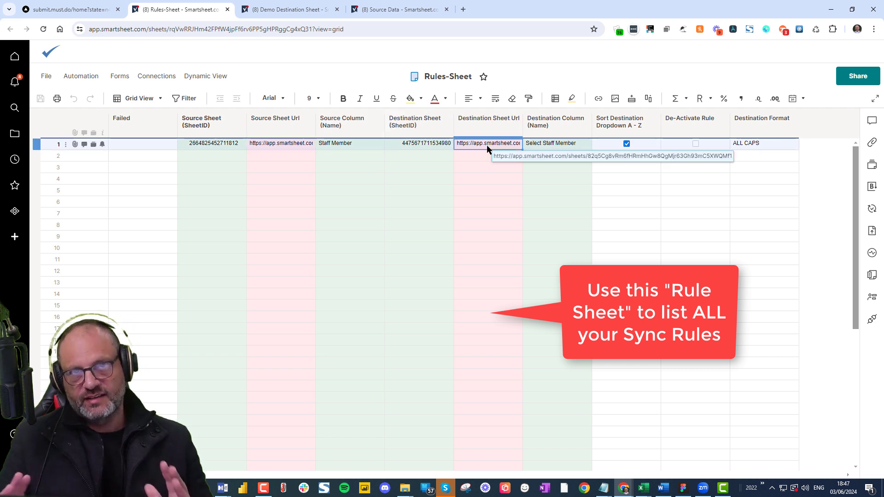
Browse row 1's Select Staff Member dropdown, now listing staff alphabetically in ALL CAPS.
left_click(481, 175)
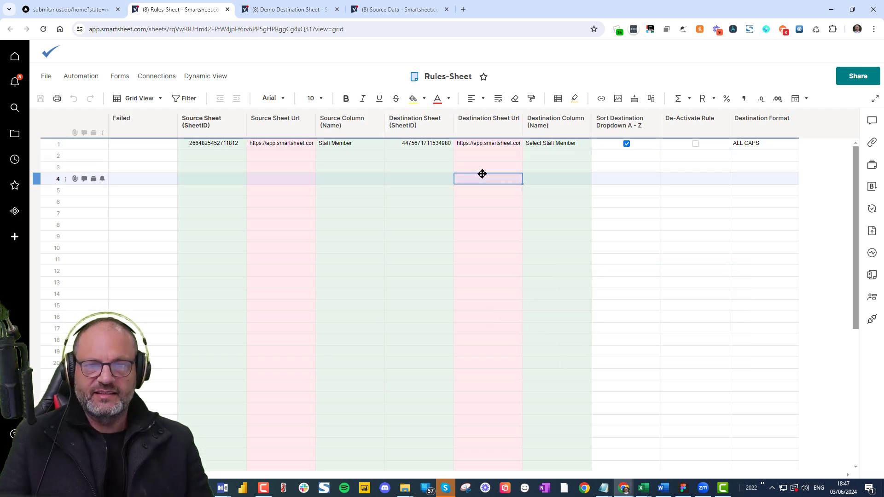
left_click(300, 7)
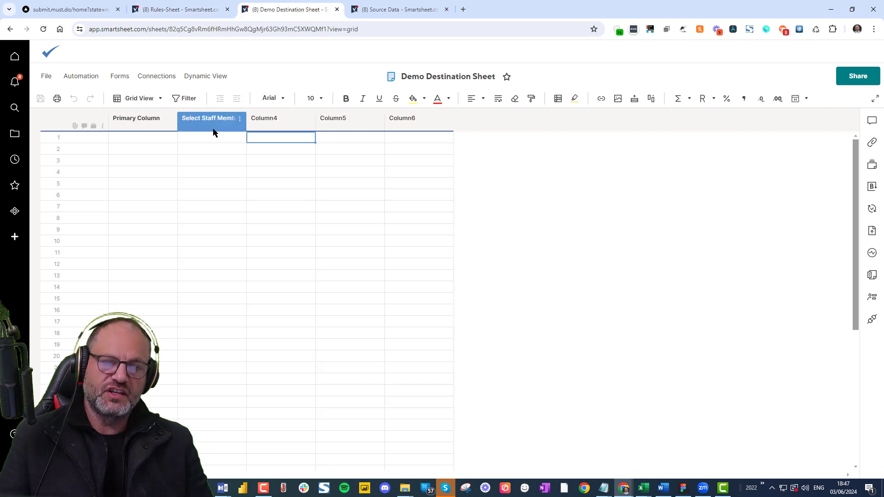
left_click(203, 137)
left_click(202, 120)
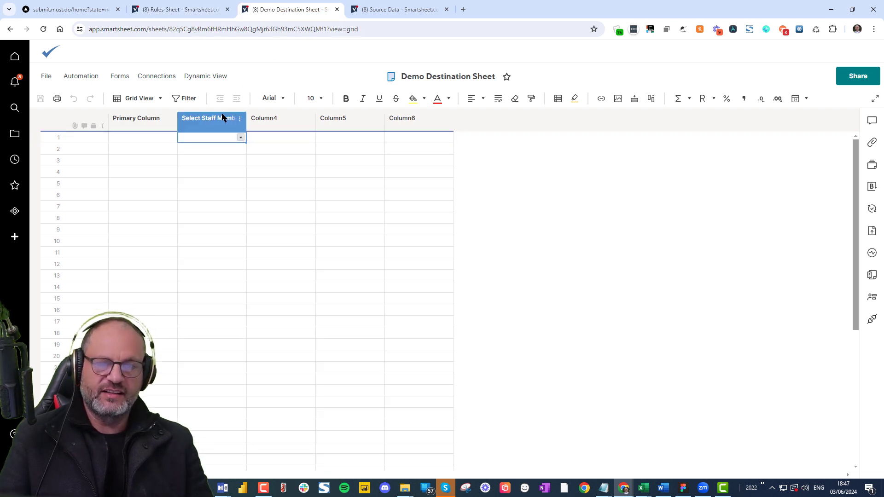
left_click(241, 138)
left_click(240, 138)
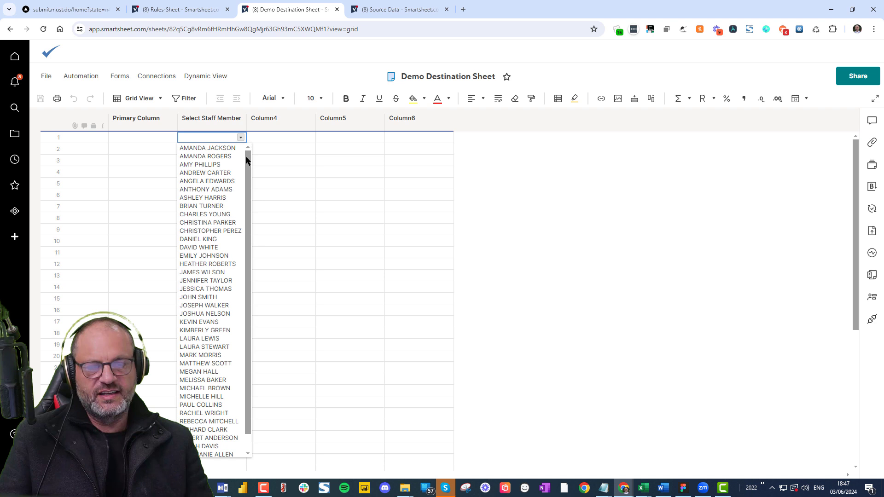
scroll(251, 173, "down", 1)
scroll(239, 157, "up", 1)
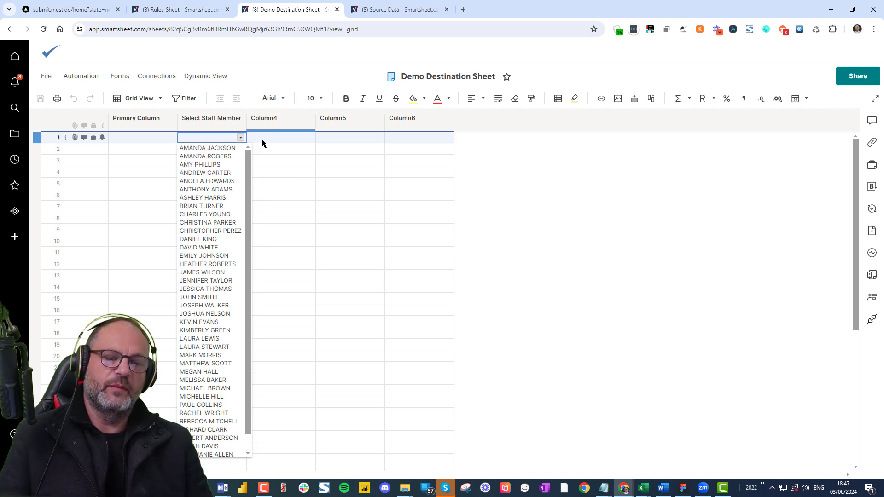
left_click(262, 139)
left_click(220, 137)
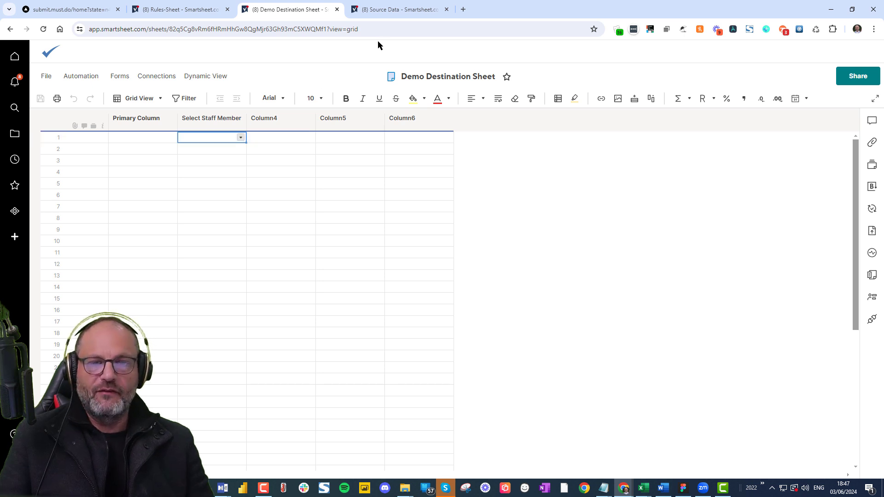
Scroll the Source Data sheet to the end of the Staff Member list at row 40.
left_click(386, 9)
scroll(187, 295, "down", 5)
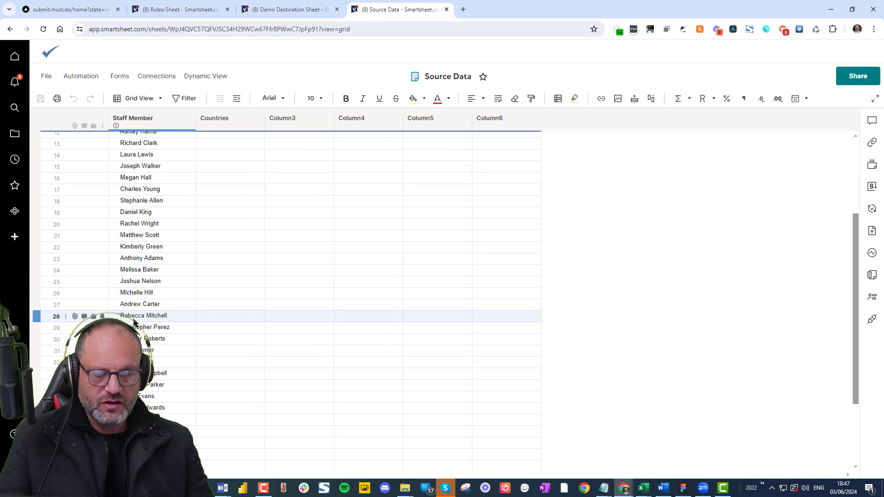
left_click(147, 360)
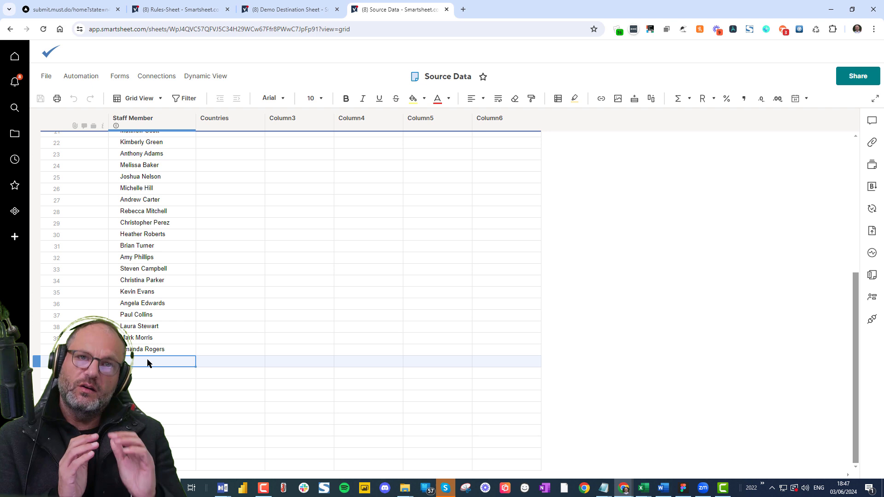